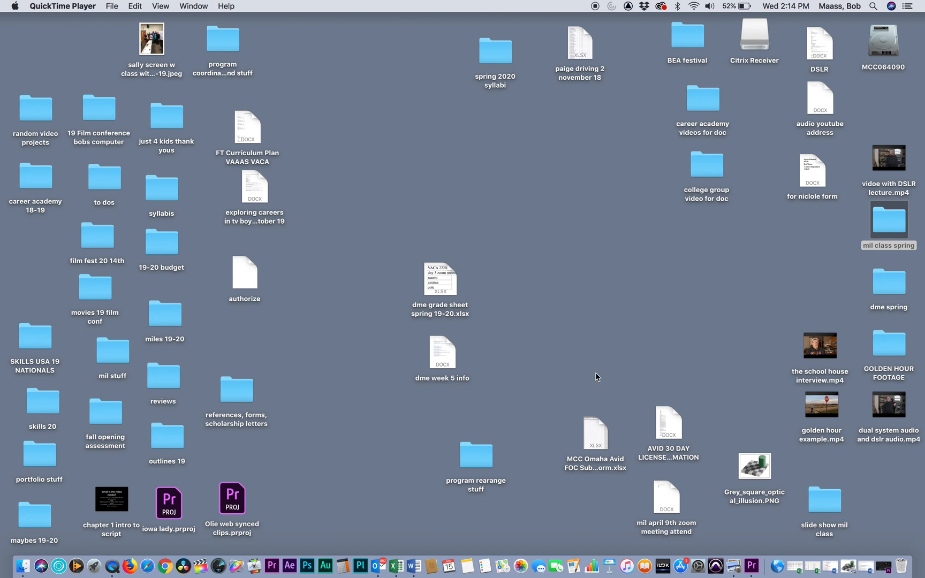
# Step: Open the Grey_square_optical_illusion.PNG image from the desktop and reposition its window
pyautogui.click(752, 463)
pyautogui.doubleClick(751, 464)
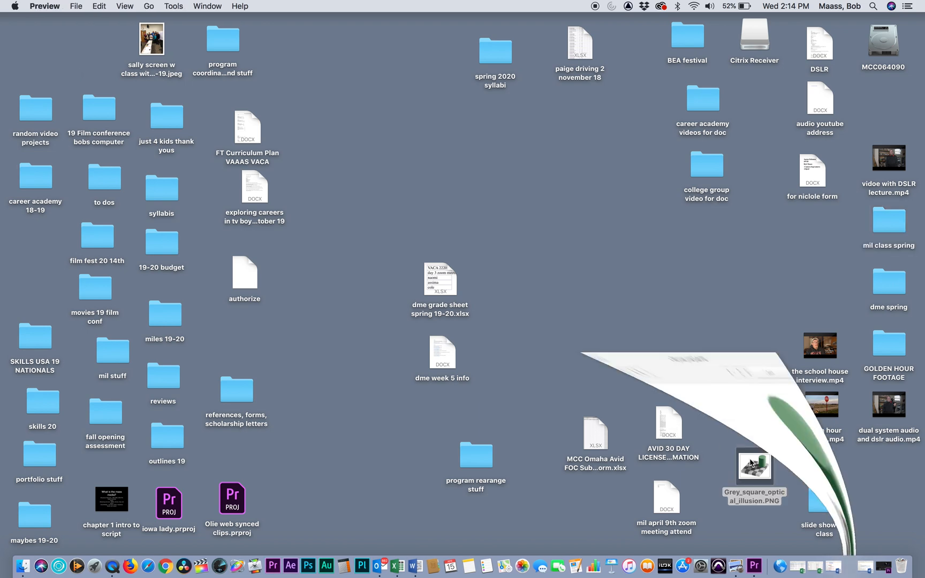
pyautogui.moveTo(285, 23); pyautogui.dragTo(390, 28)
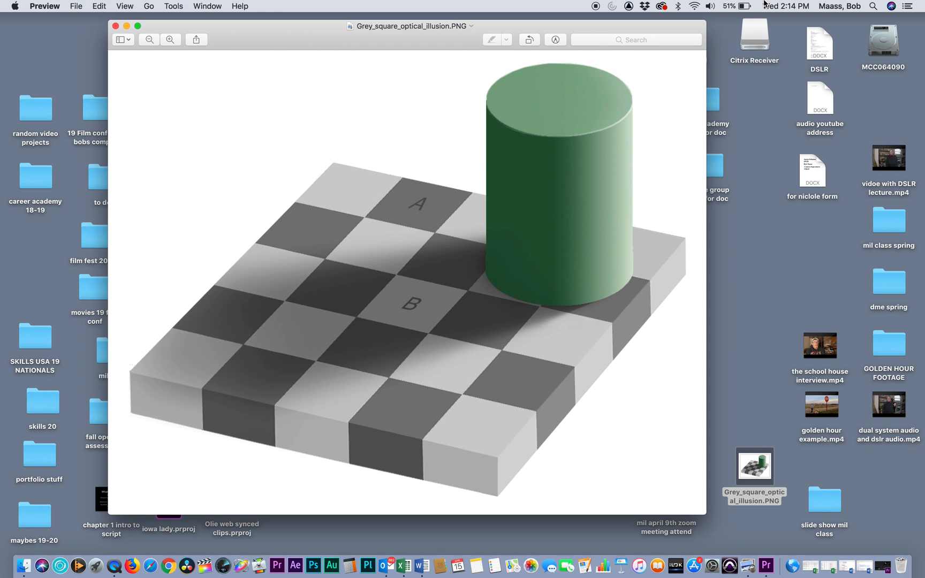
# Step: Find and launch Digital Color Meter, and place its window beside the illusion image without covering it
pyautogui.click(874, 6)
pyautogui.write('coo')
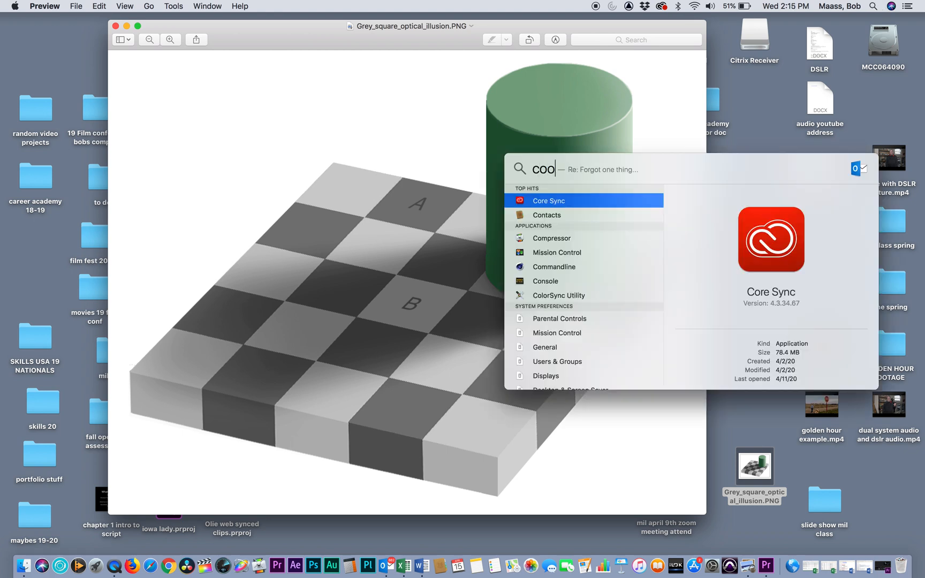
pyautogui.press('BackSpace')
pyautogui.write('lor')
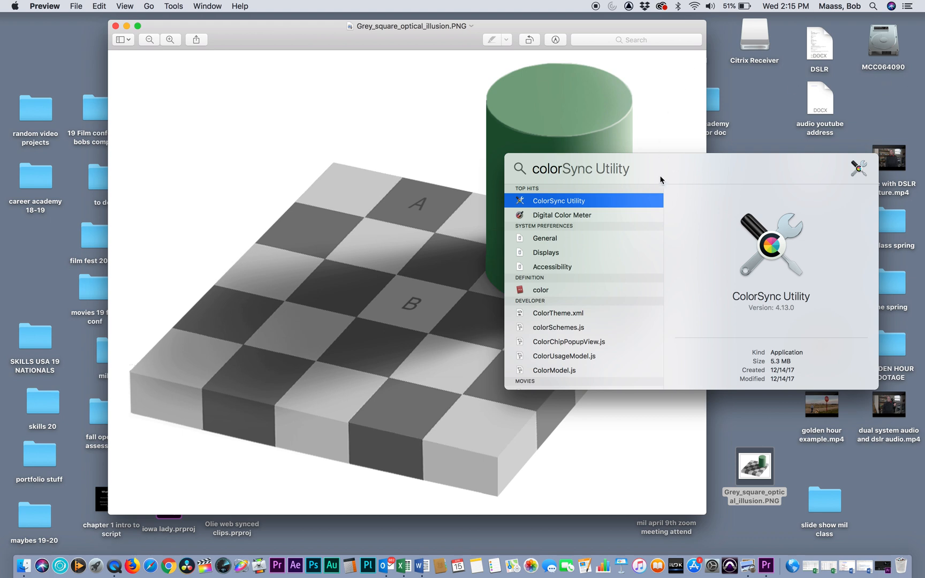
pyautogui.doubleClick(551, 220)
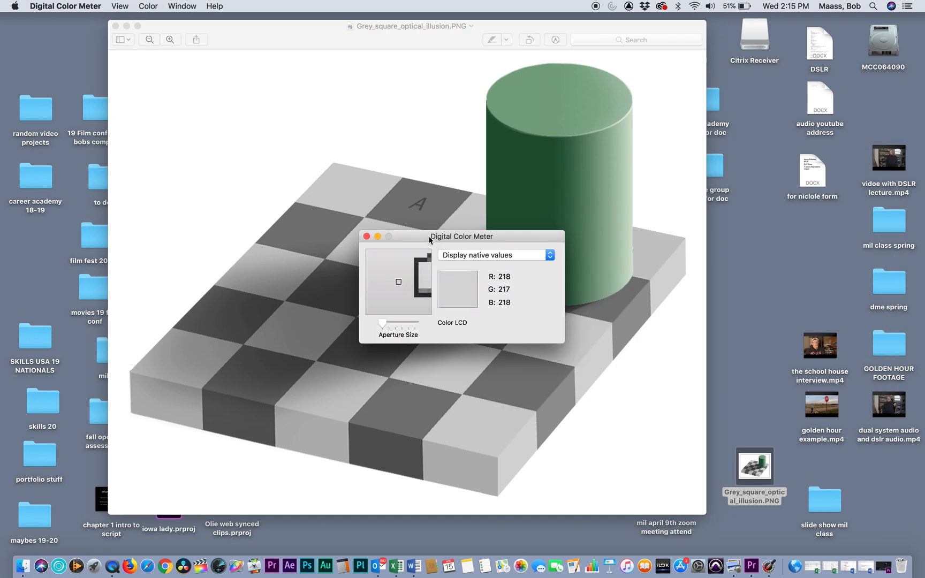
pyautogui.moveTo(440, 244); pyautogui.dragTo(783, 249)
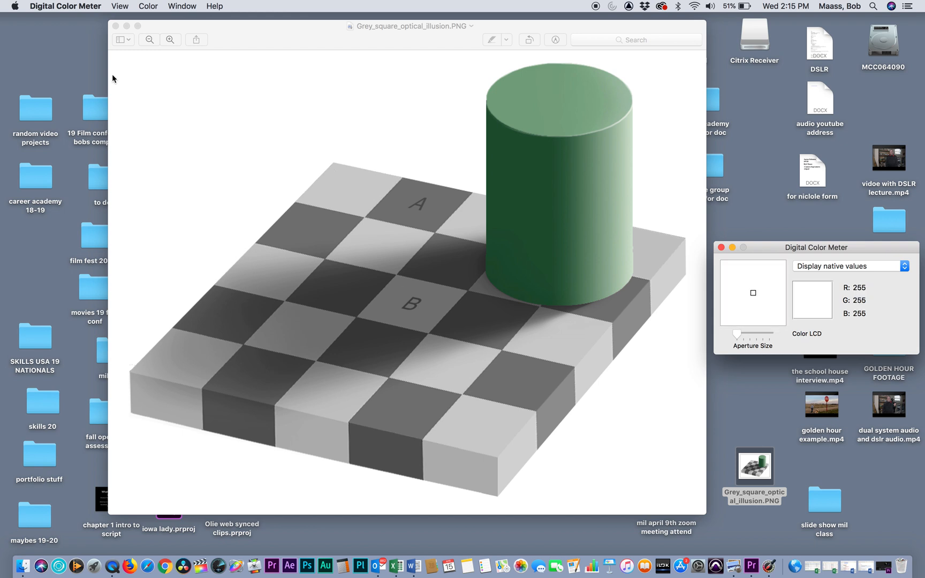
# Step: Close the illusion image and switch to Adobe Premiere Pro in its Color workspace
pyautogui.click(116, 27)
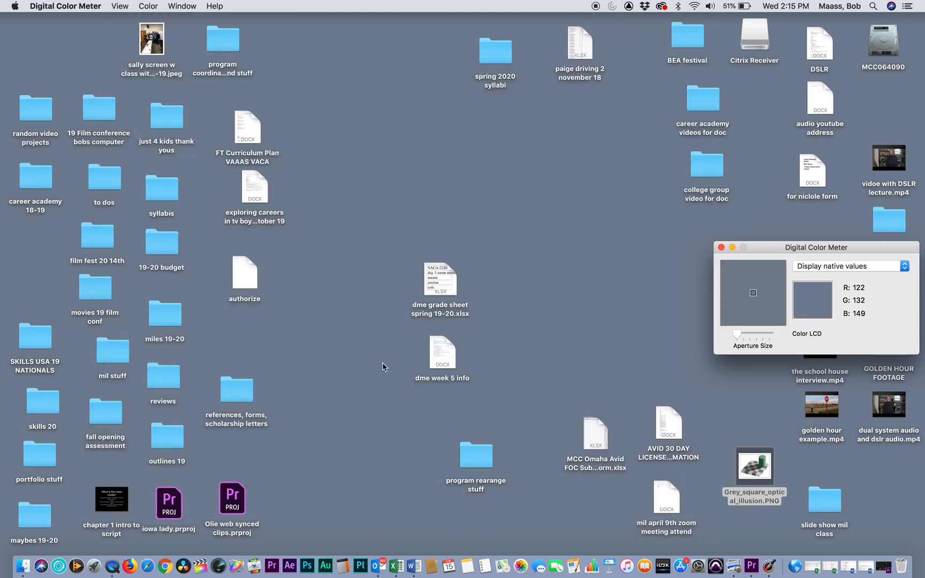
pyautogui.click(752, 570)
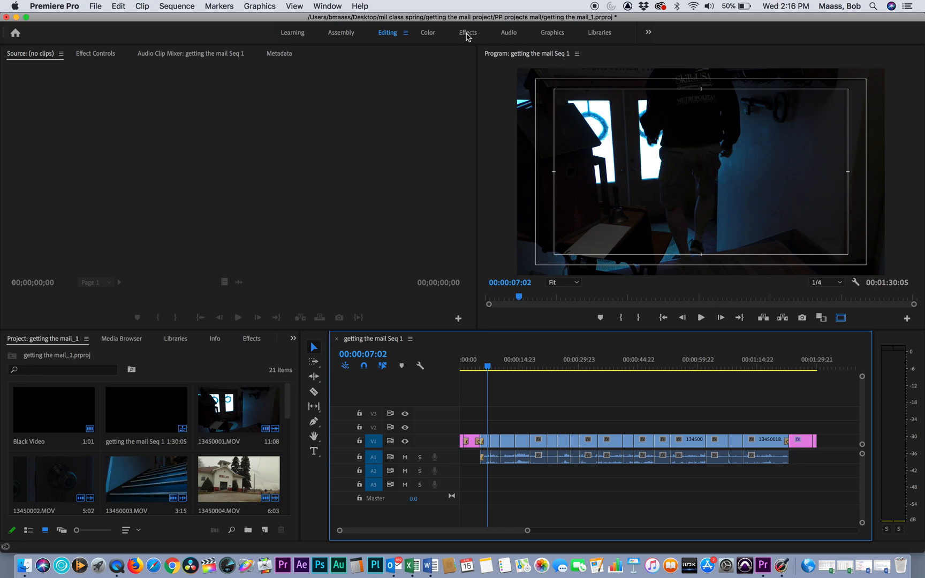
pyautogui.click(428, 34)
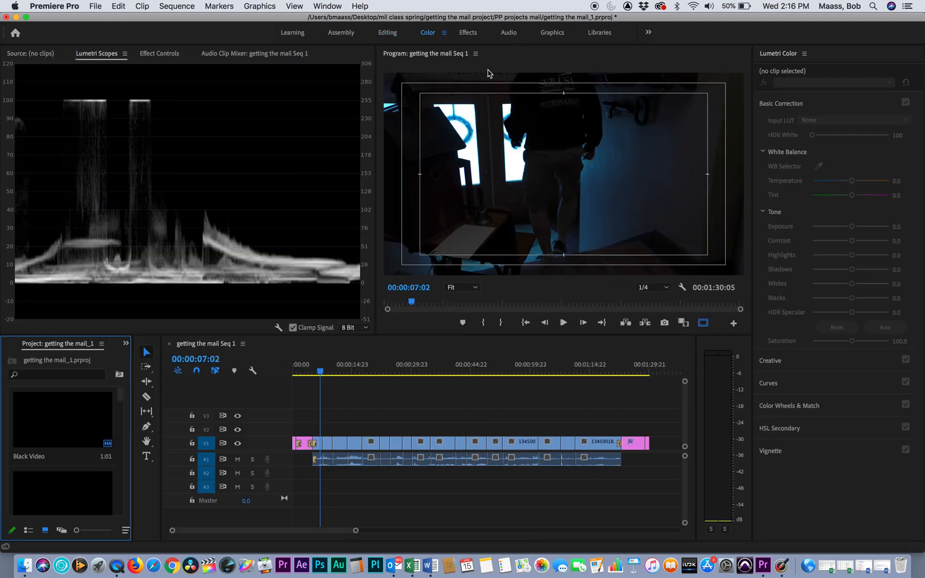
# Step: Load the timeline clip 13450001.MOV at the playhead into the source monitor and return to the Lumetri Scopes
pyautogui.click(322, 444)
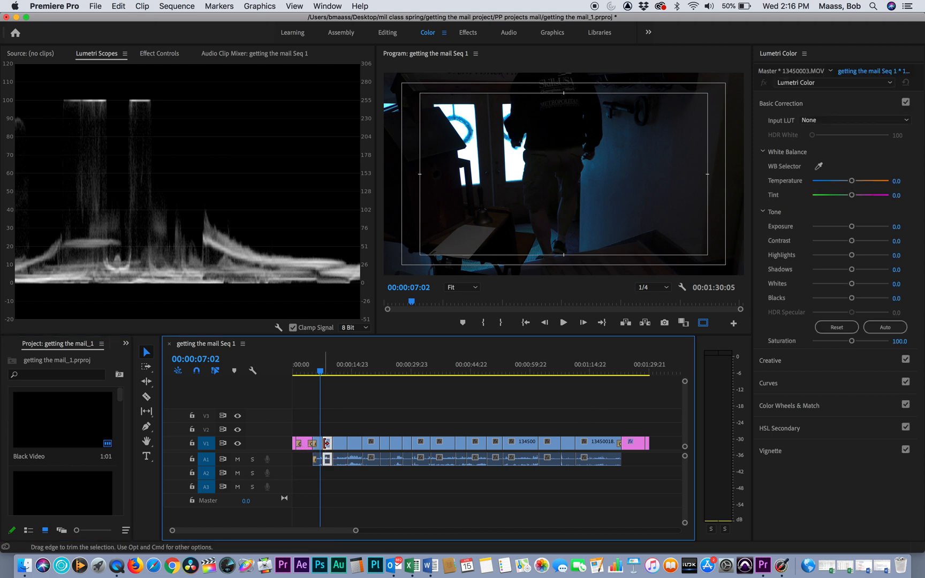
pyautogui.press('=')
pyautogui.press('=')
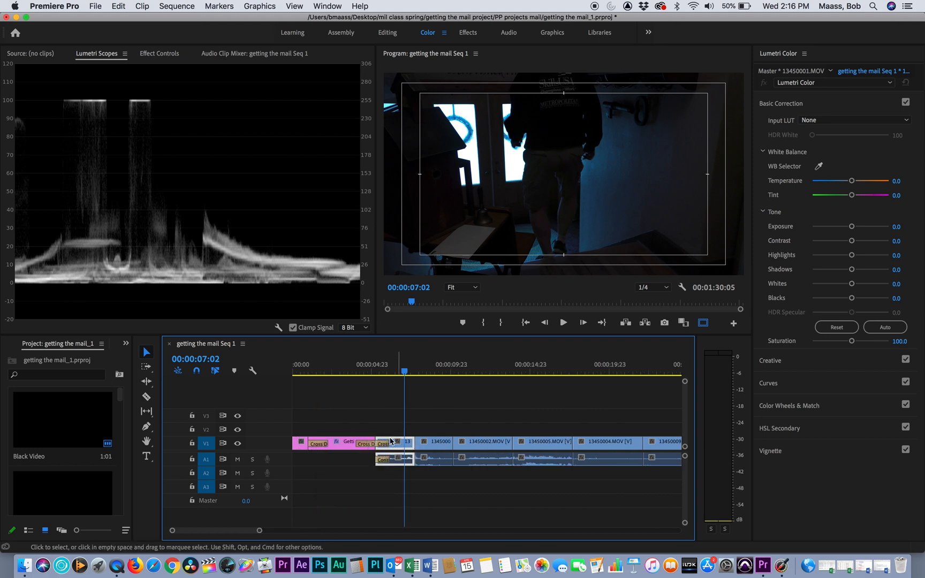
pyautogui.click(25, 55)
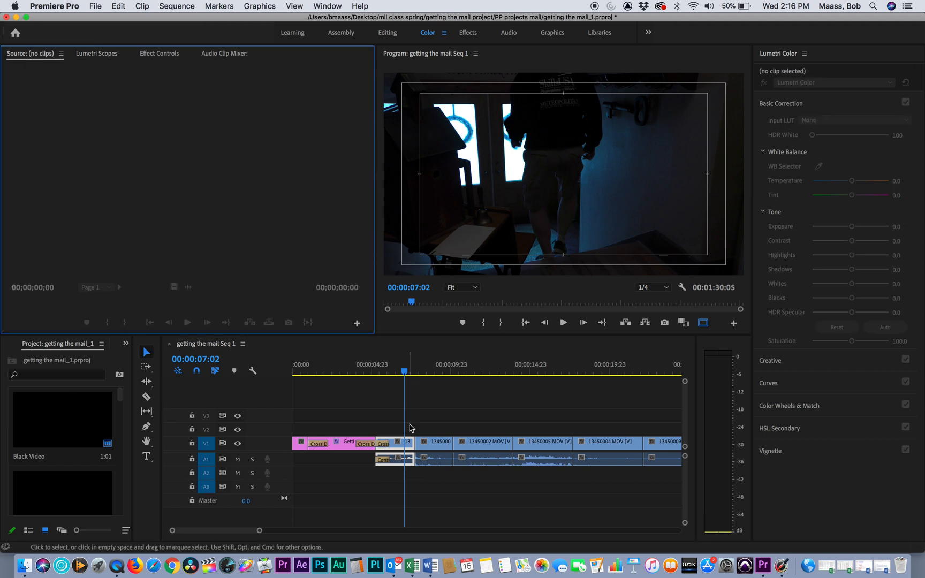
pyautogui.doubleClick(403, 443)
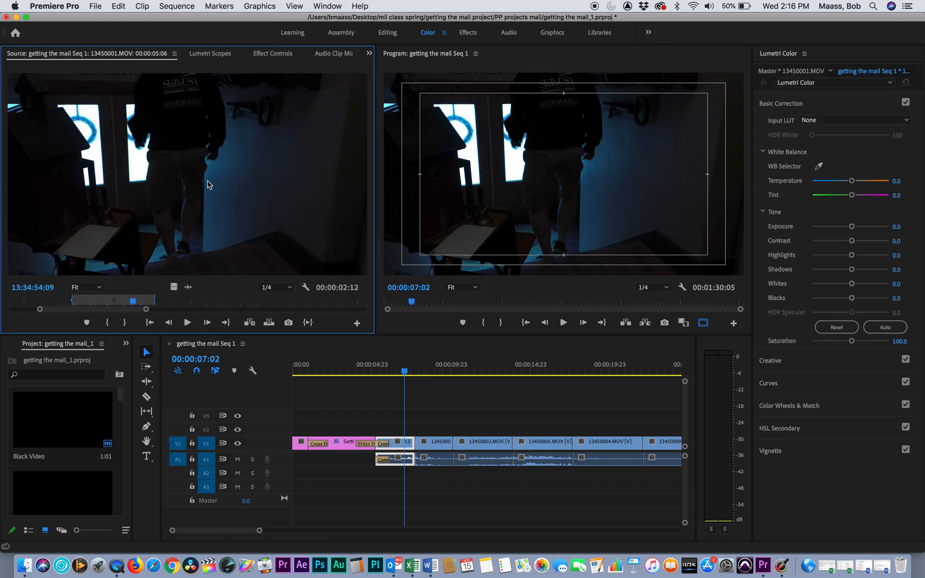
pyautogui.click(216, 58)
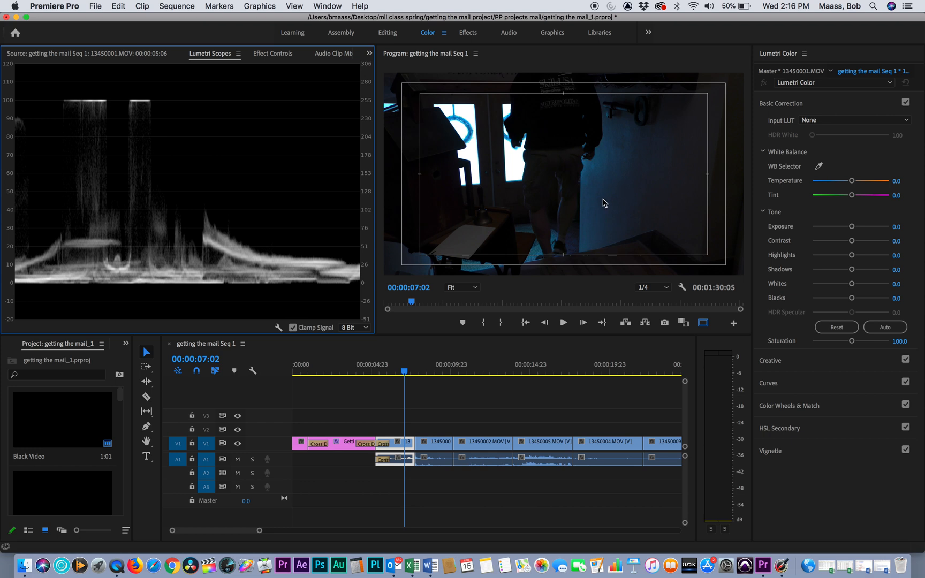
# Step: Switch the Lumetri waveform type to RGB and back to Luma
pyautogui.rightClick(144, 161)
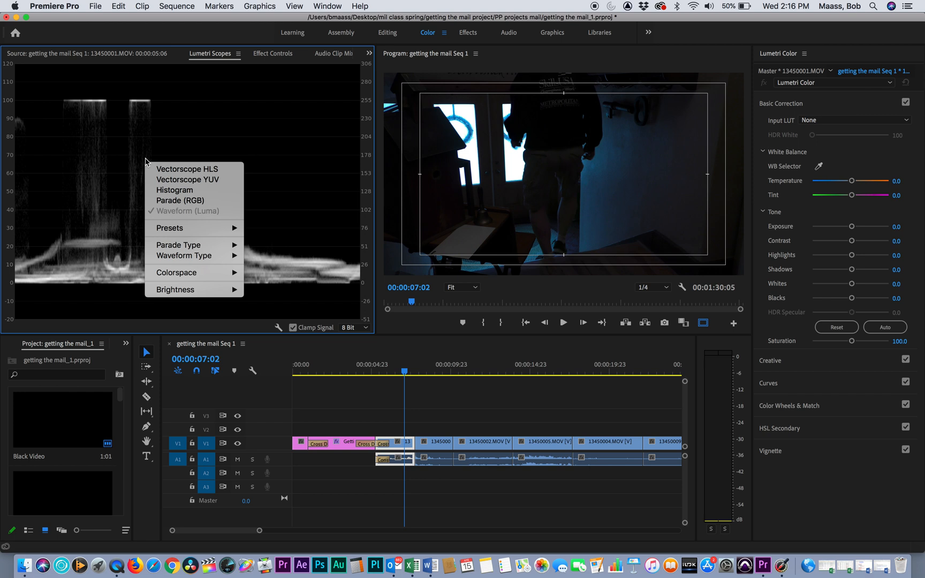
pyautogui.moveTo(168, 229)
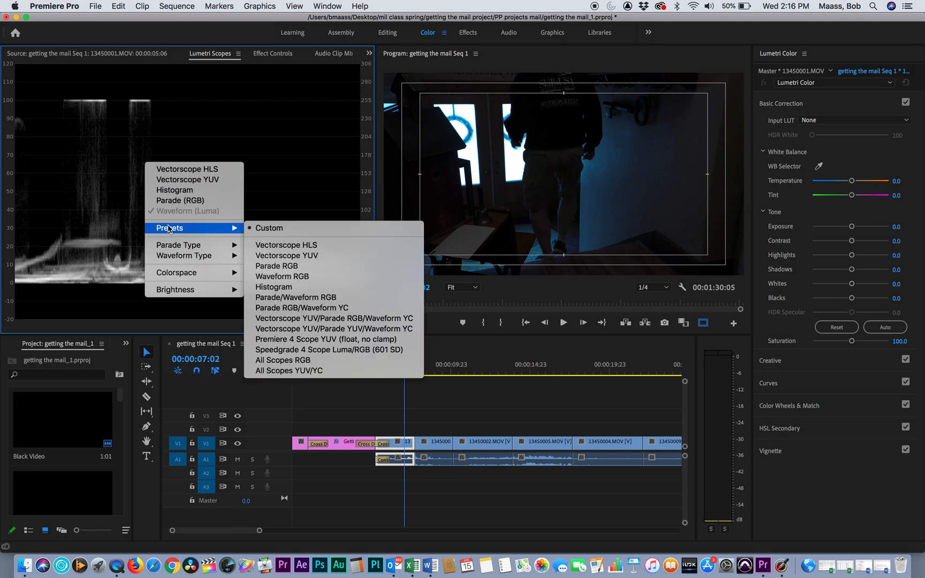
pyautogui.moveTo(181, 259)
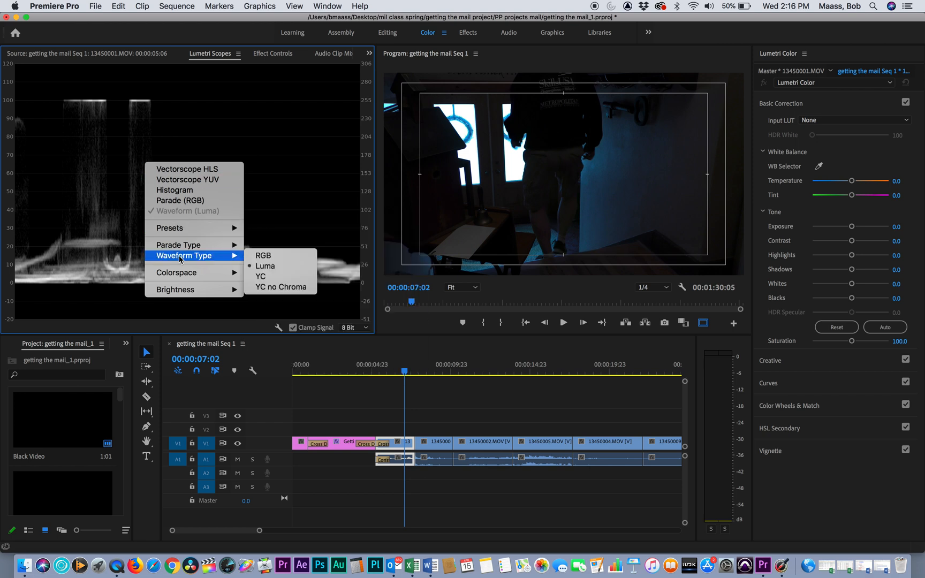
pyautogui.click(275, 262)
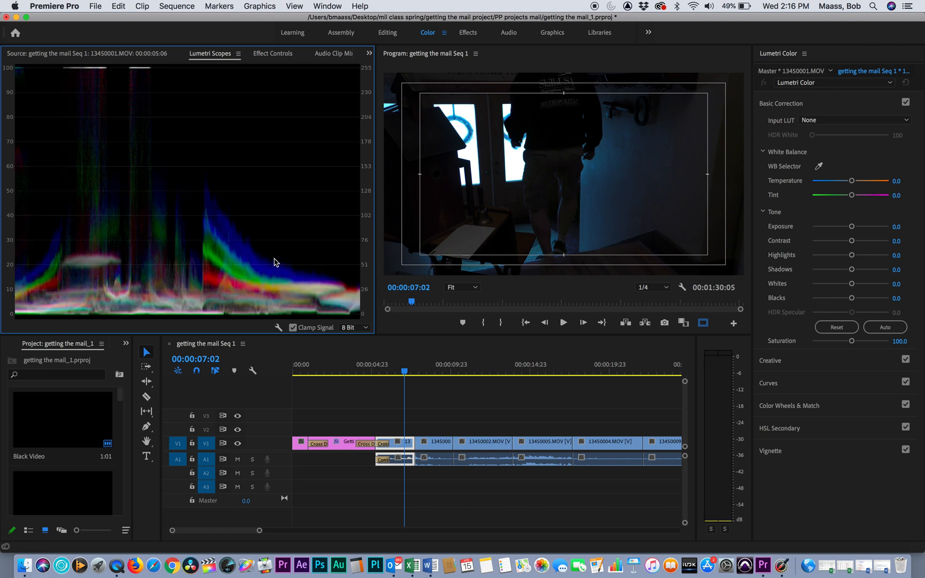
pyautogui.rightClick(255, 209)
pyautogui.moveTo(346, 304)
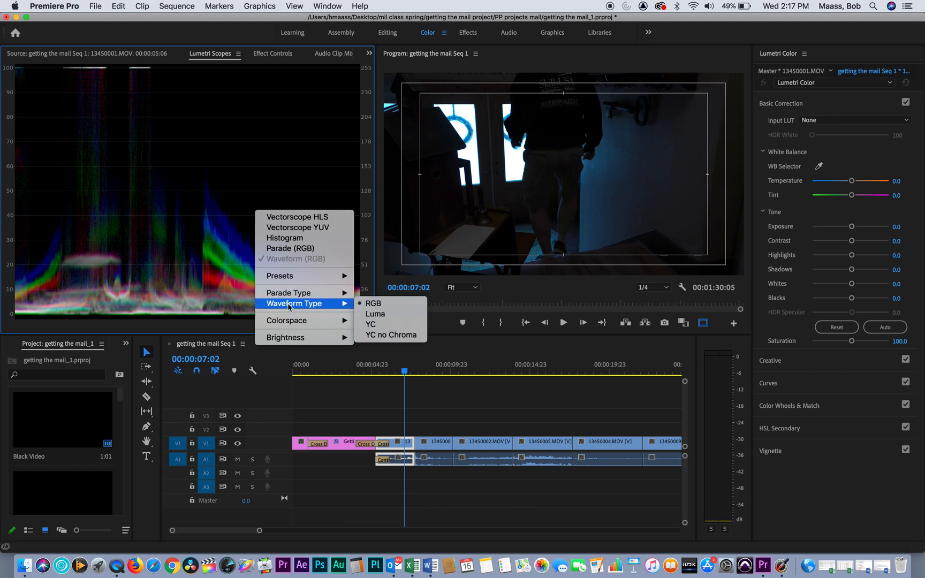
pyautogui.click(389, 318)
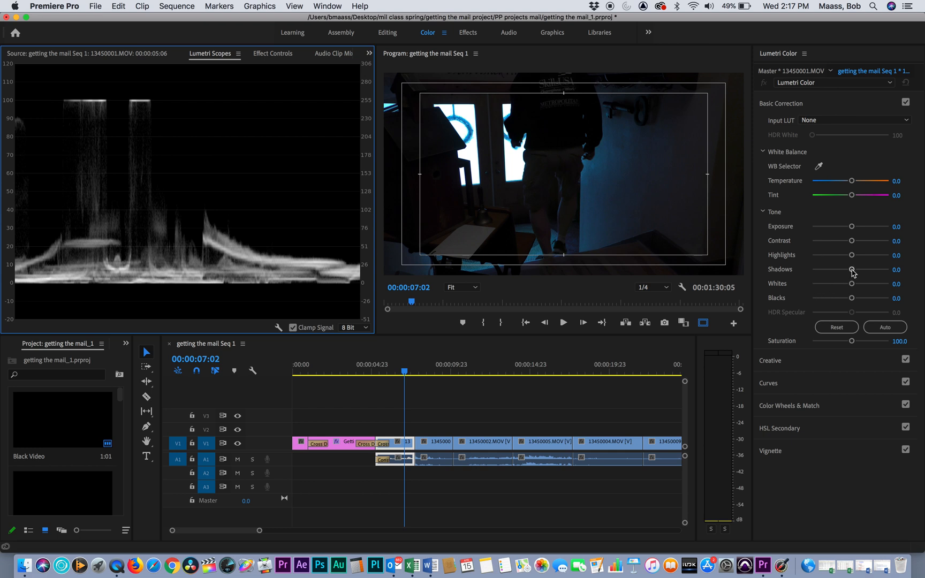
# Step: Raise the clip's Shadows to 90.0 in Basic Correction, with the playhead at 00:00:07:00
pyautogui.moveTo(852, 269); pyautogui.dragTo(867, 271)
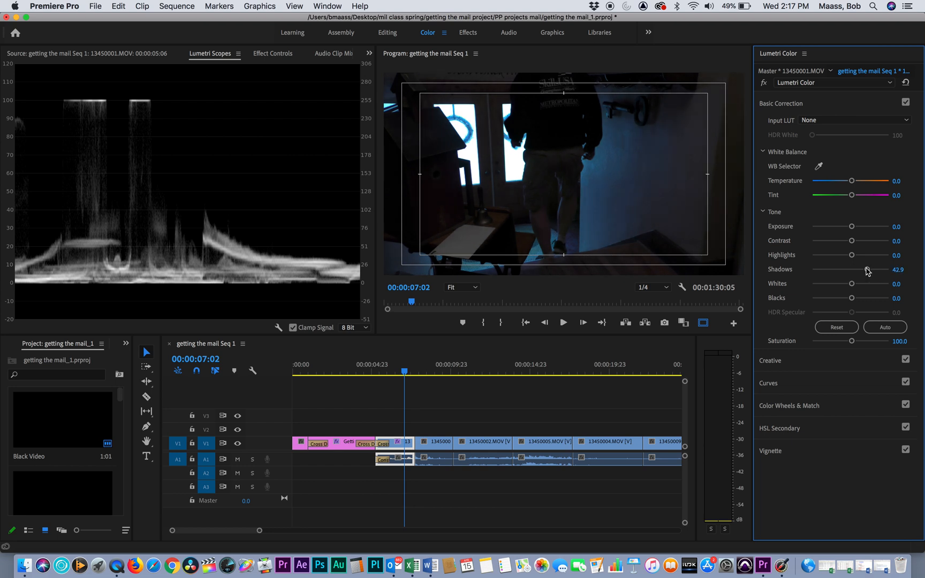
pyautogui.moveTo(402, 371)
pyautogui.mouseDown()
pyautogui.moveTo(392, 373)
pyautogui.moveTo(403, 373)
pyautogui.mouseUp()
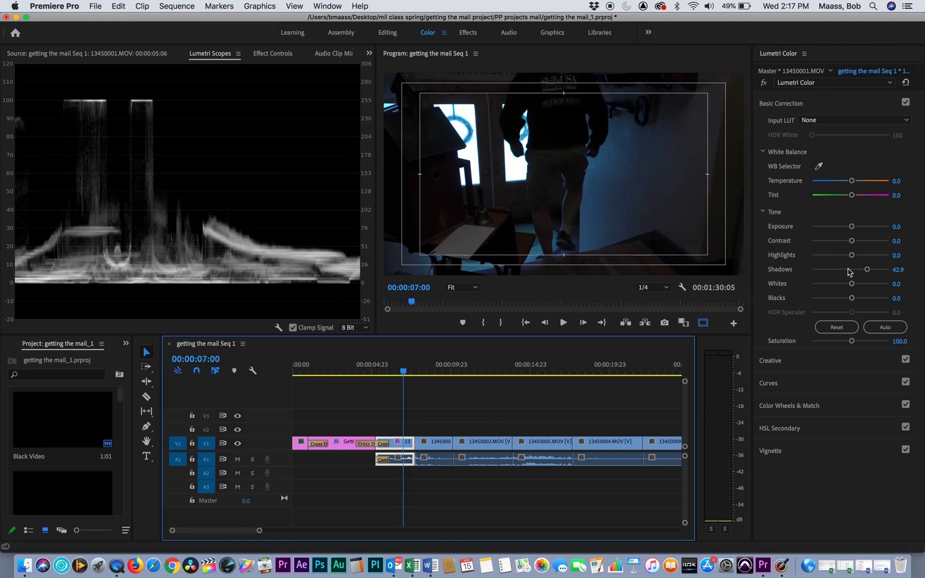
pyautogui.moveTo(868, 270); pyautogui.dragTo(885, 270)
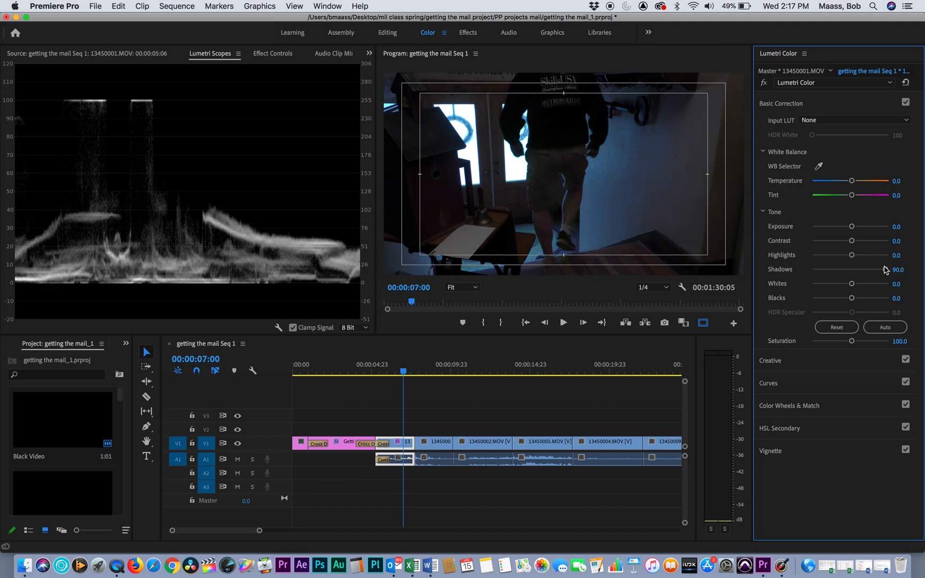
# Step: Adjust the clip's tone to Whites 18.6, Contrast -11.4 and Highlights 41.4
pyautogui.moveTo(851, 298); pyautogui.dragTo(851, 300)
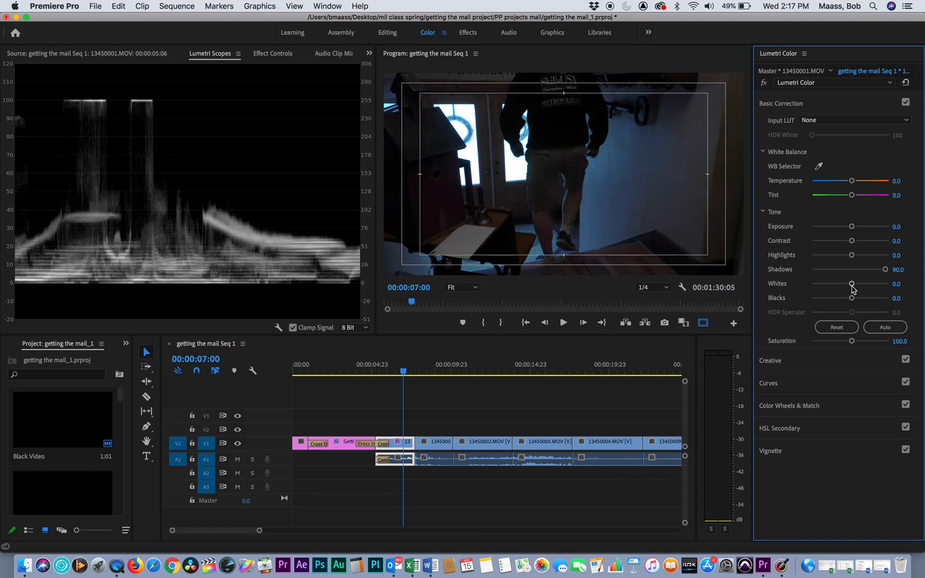
pyautogui.moveTo(851, 285); pyautogui.dragTo(857, 287)
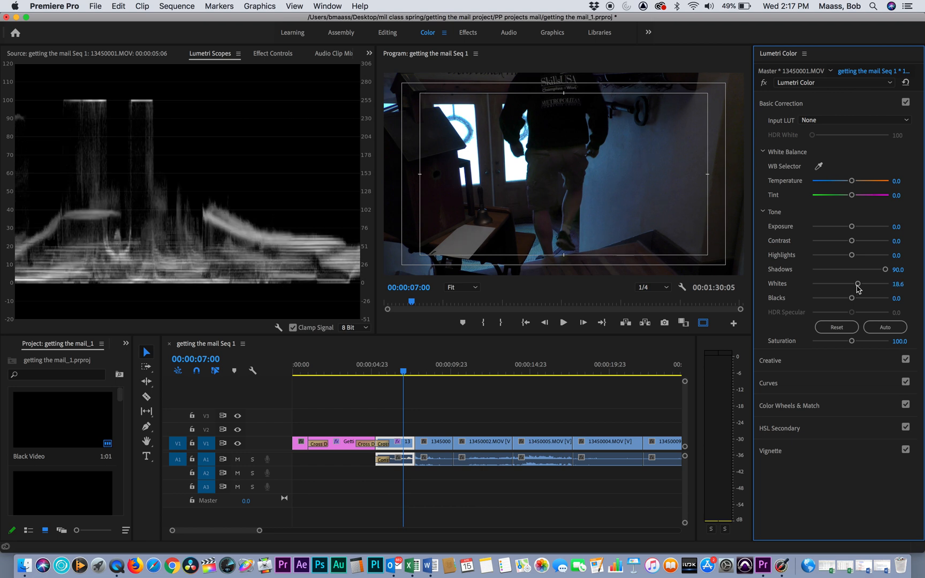
pyautogui.moveTo(852, 241); pyautogui.dragTo(866, 255)
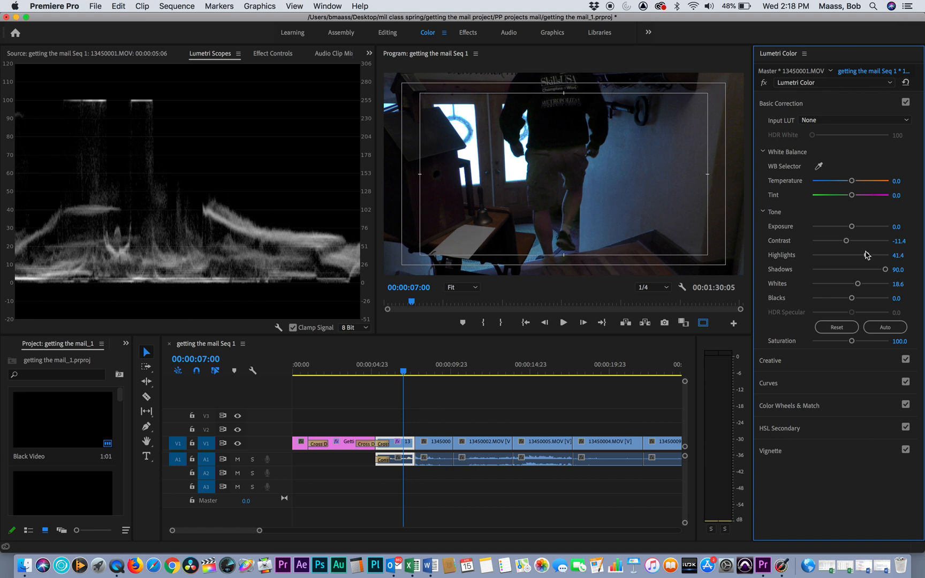
pyautogui.click(903, 104)
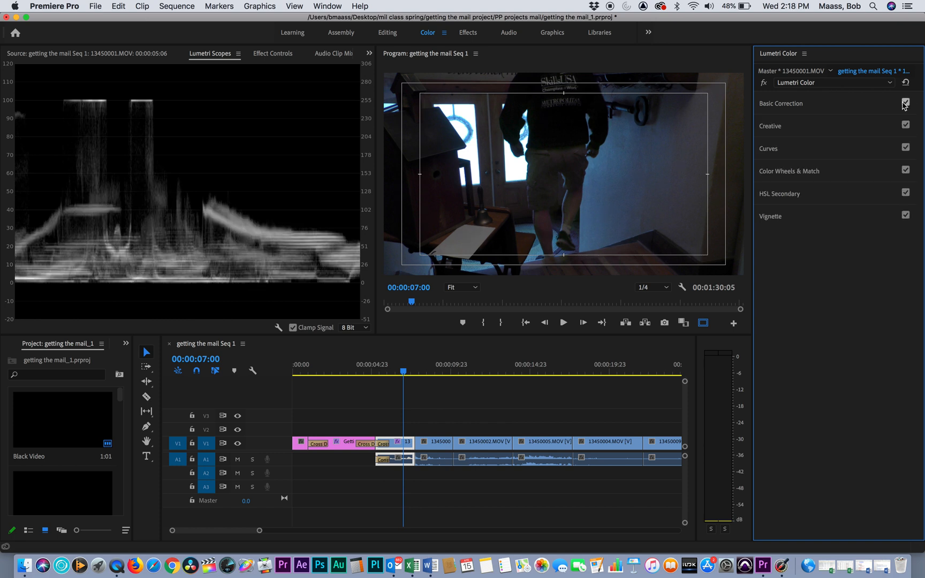
pyautogui.click(903, 104)
pyautogui.click(784, 105)
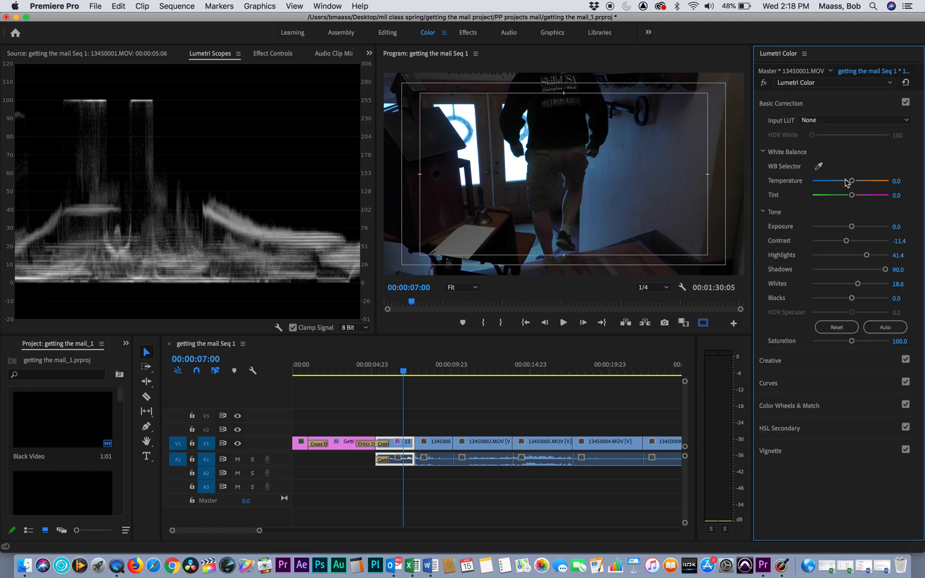
# Step: Warm the clip's Temperature to 55.7 and compare the picture with Basic Correction switched off and on
pyautogui.moveTo(852, 184); pyautogui.dragTo(871, 182)
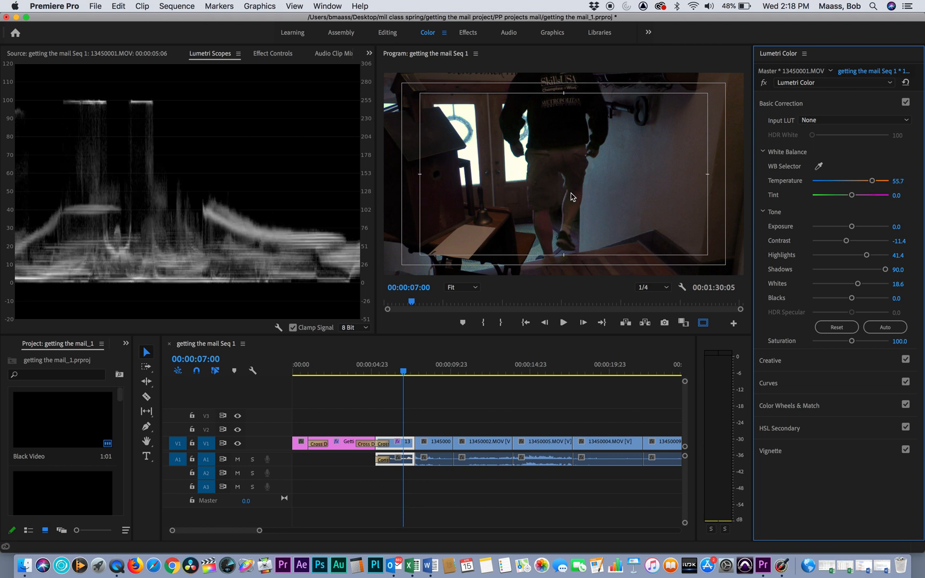
pyautogui.click(906, 102)
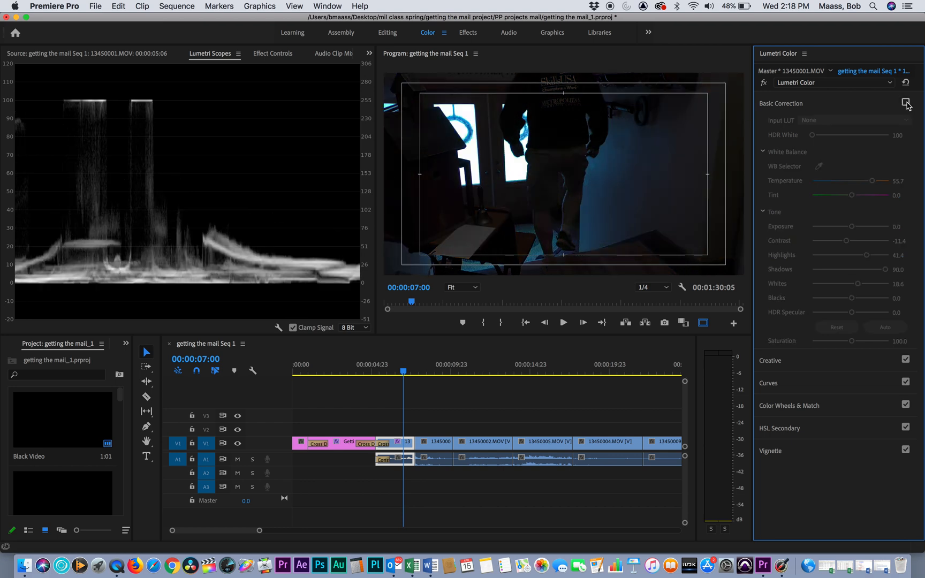
pyautogui.click(905, 102)
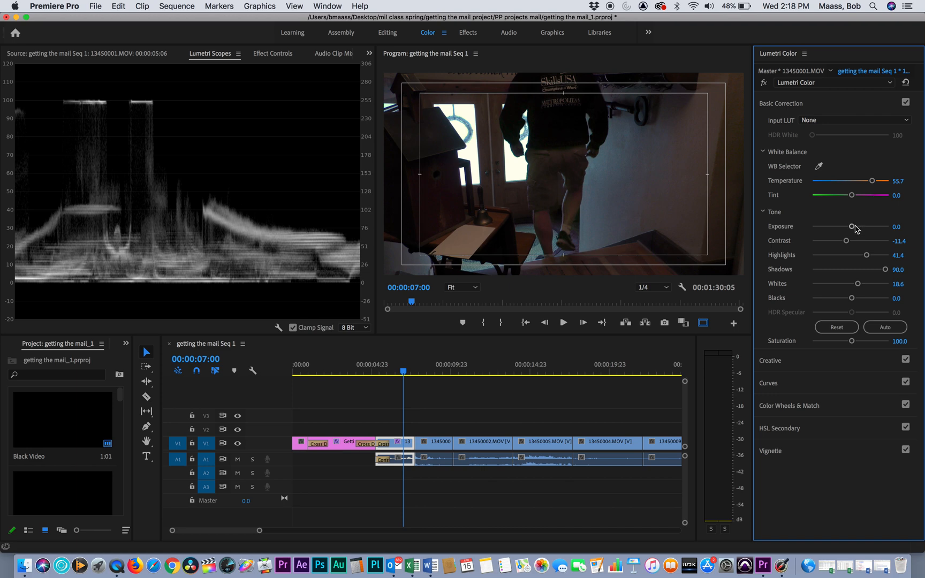
# Step: Set Exposure to 2.3 and Whites to 7.1, and compare the picture with Basic Correction switched off and on
pyautogui.moveTo(851, 227); pyautogui.dragTo(868, 227)
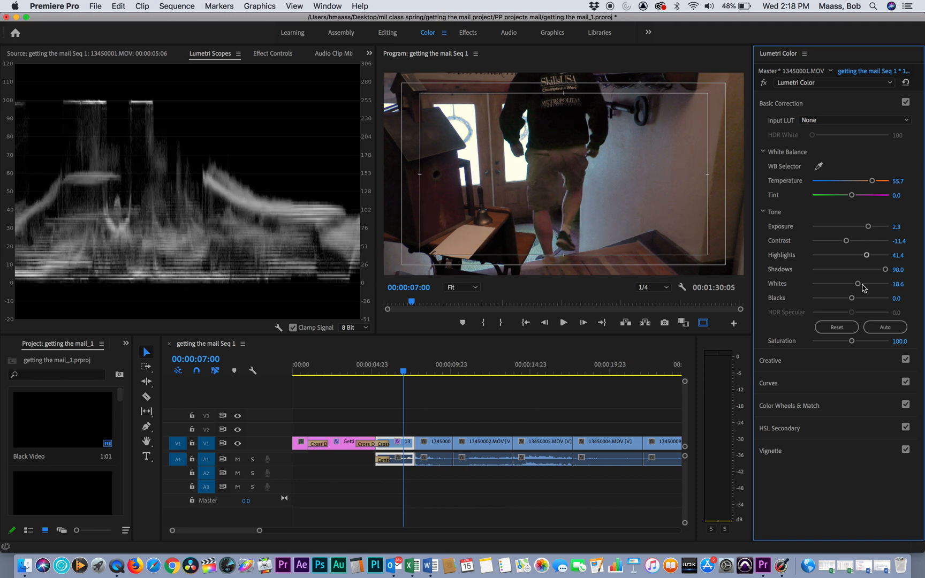
pyautogui.moveTo(851, 298); pyautogui.dragTo(851, 300)
pyautogui.moveTo(857, 283); pyautogui.dragTo(854, 284)
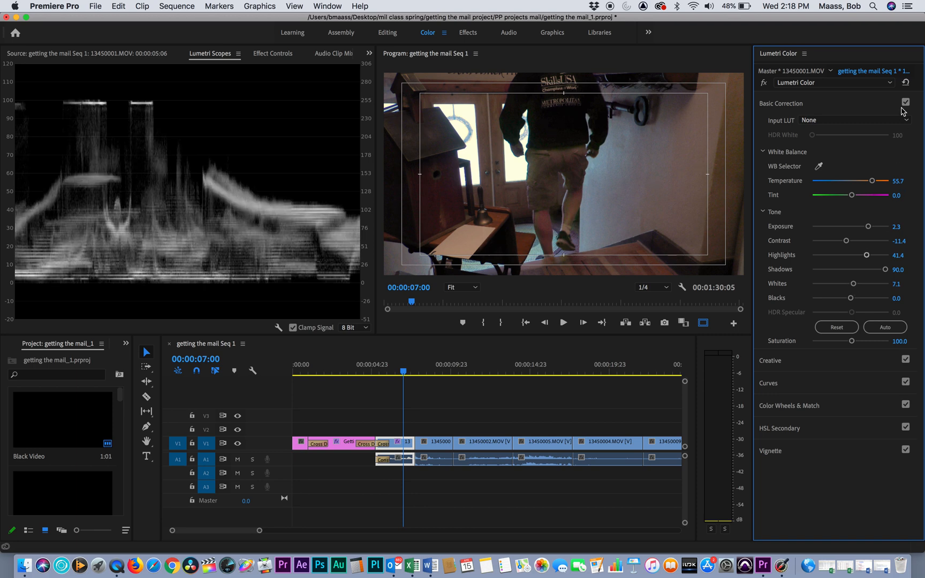
pyautogui.click(905, 102)
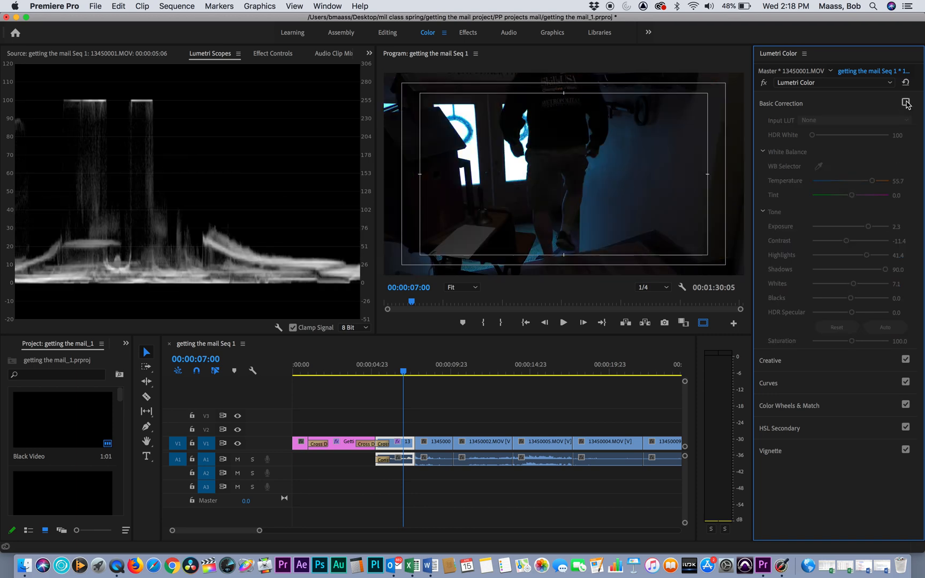
pyautogui.click(906, 103)
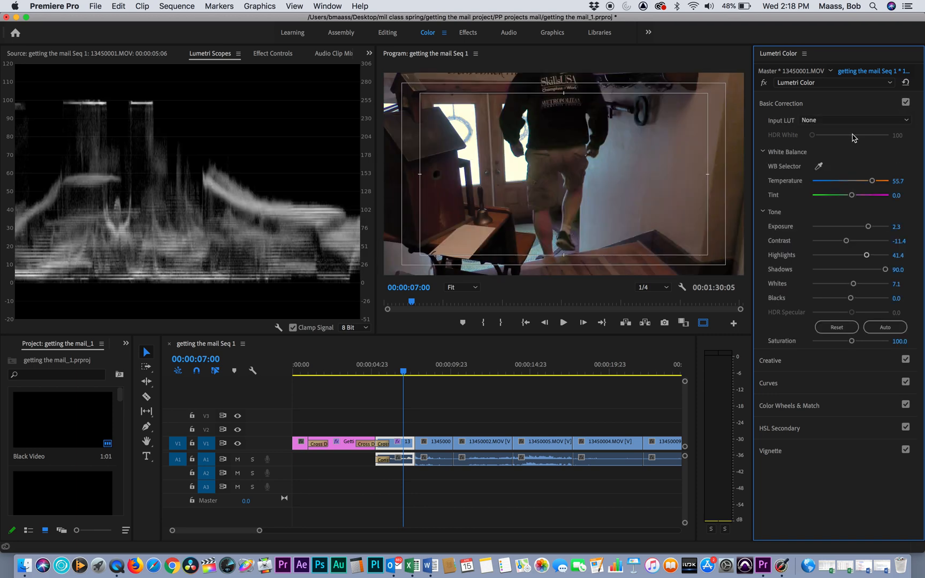
# Step: Play back the corrected first clip and stop at 00:00:07:04
pyautogui.moveTo(407, 371); pyautogui.dragTo(360, 371)
pyautogui.press('space')
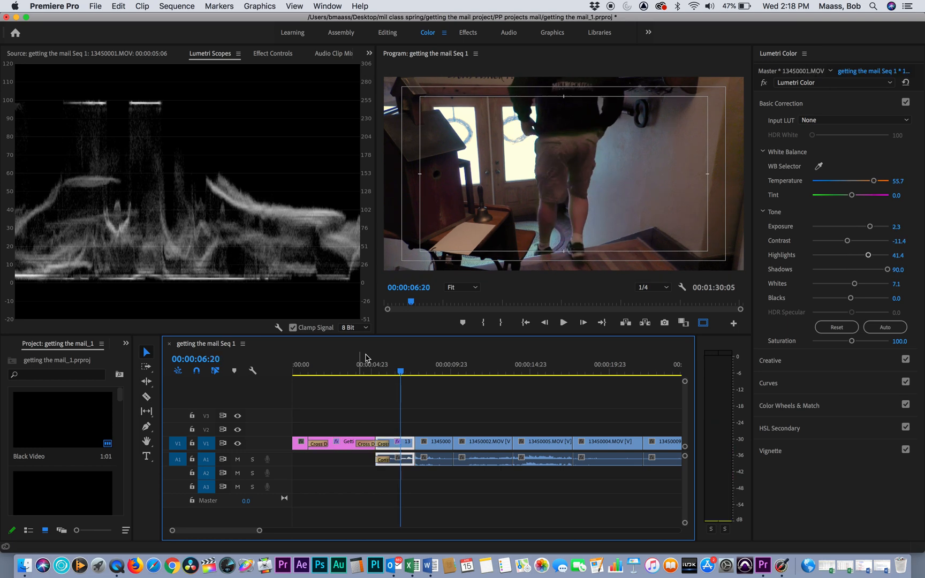
pyautogui.press('space')
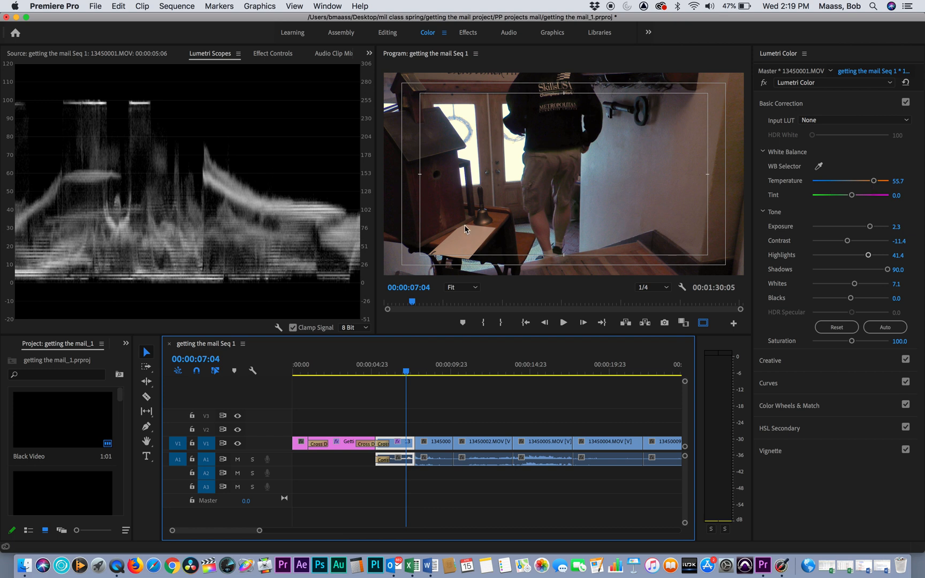
# Step: Sample the white balance from the white paper on the desk, and warm the Temperature to 32.9
pyautogui.click(817, 166)
pyautogui.click(471, 241)
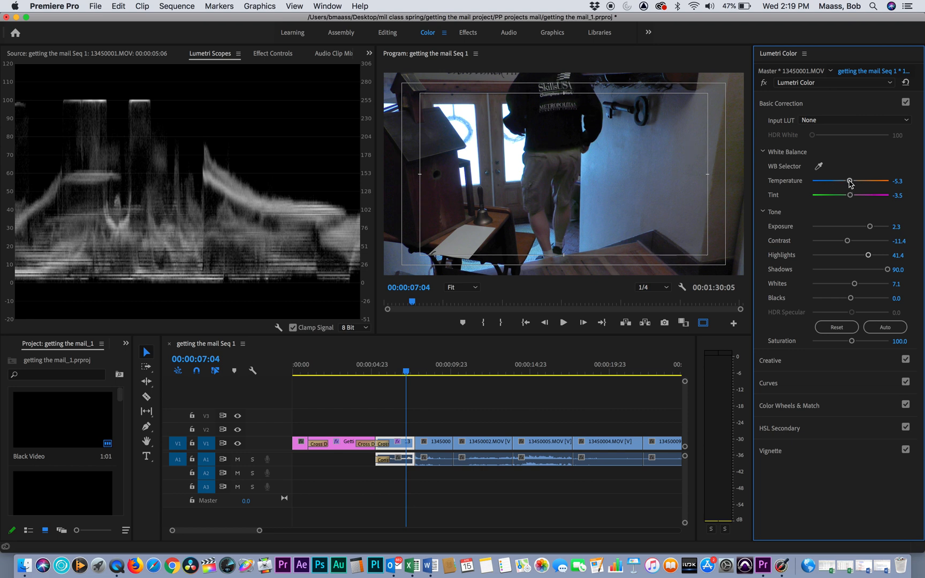
pyautogui.moveTo(849, 182); pyautogui.dragTo(863, 181)
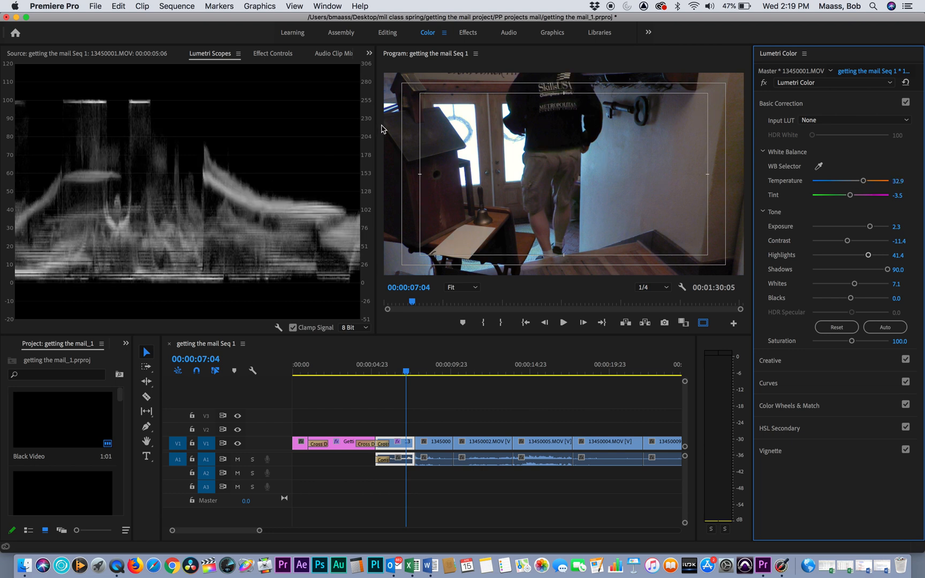
# Step: Display the Vectorscope YUV beside the luma waveform to examine the colour, and hide it again
pyautogui.rightClick(248, 103)
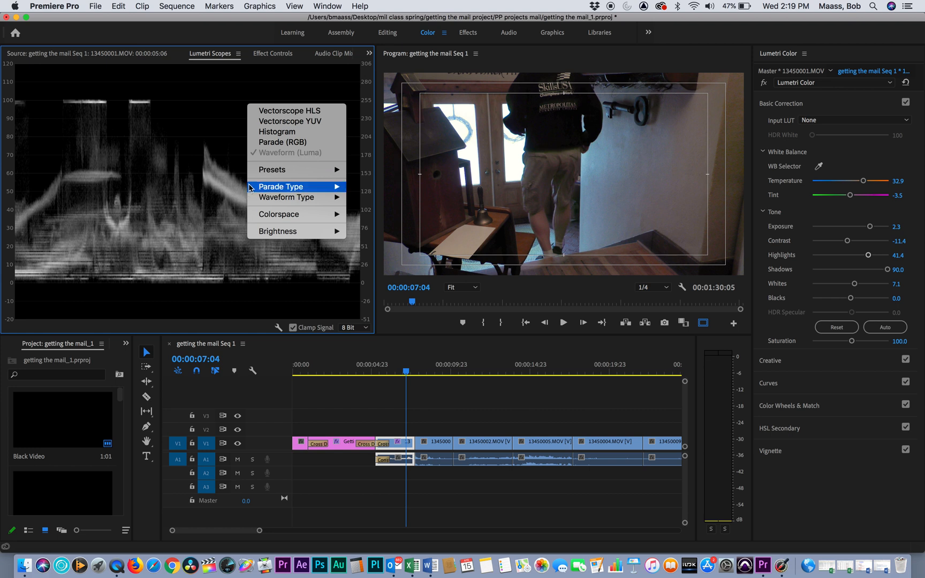
pyautogui.moveTo(250, 186)
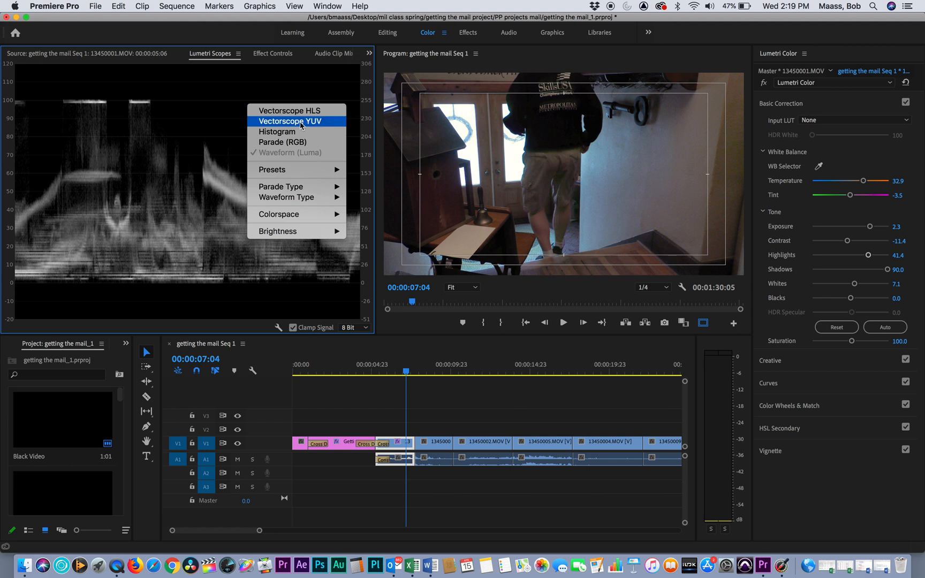
pyautogui.click(299, 122)
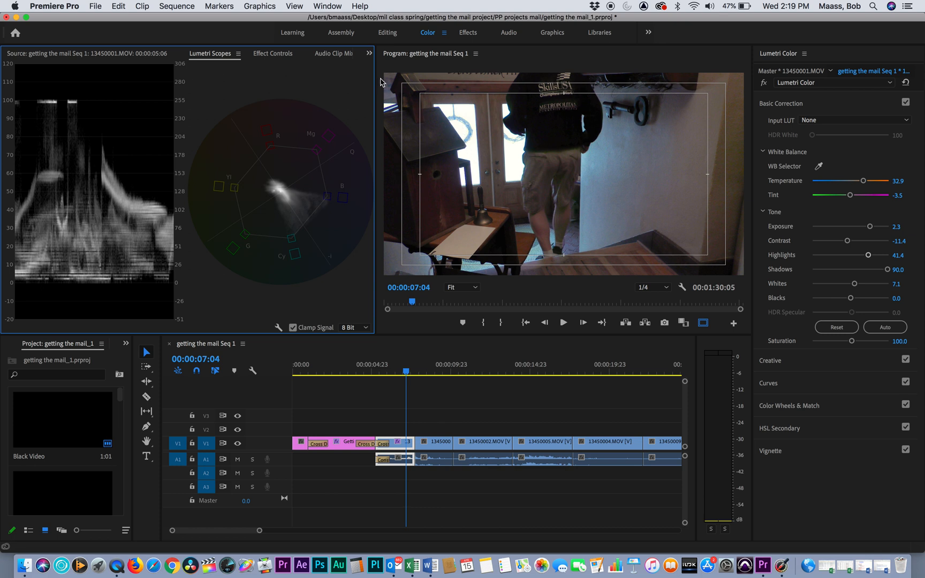
pyautogui.rightClick(275, 113)
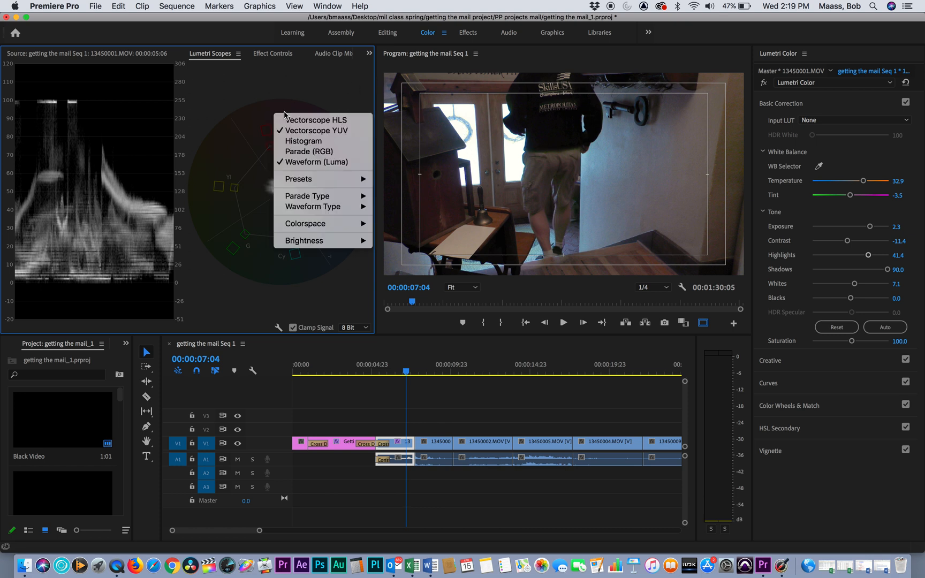
pyautogui.click(316, 131)
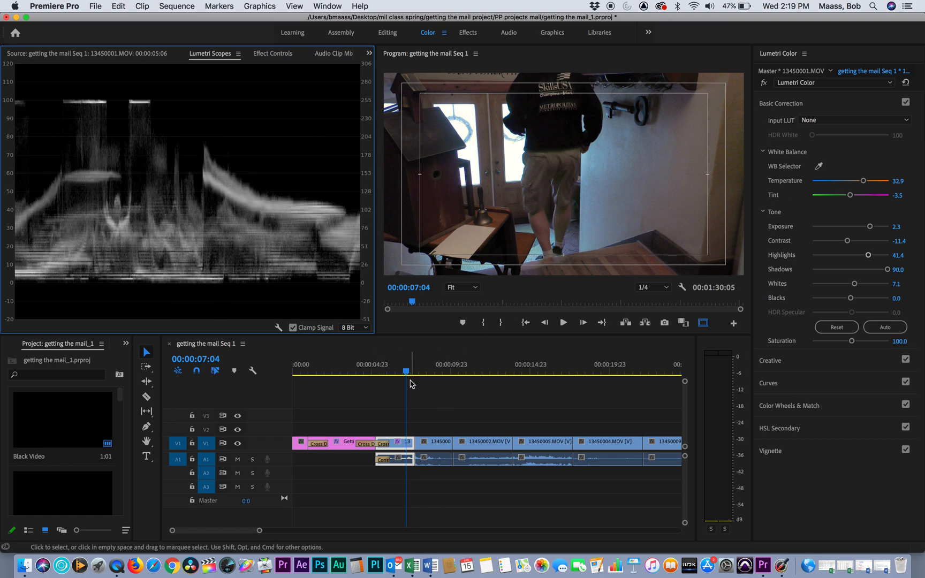
# Step: Copy clip 13450001.MOV and paste only its Lumetri Color effect onto the adjacent clip 13450003.MOV
pyautogui.moveTo(406, 370)
pyautogui.mouseDown()
pyautogui.moveTo(394, 370)
pyautogui.moveTo(404, 371)
pyautogui.mouseUp()
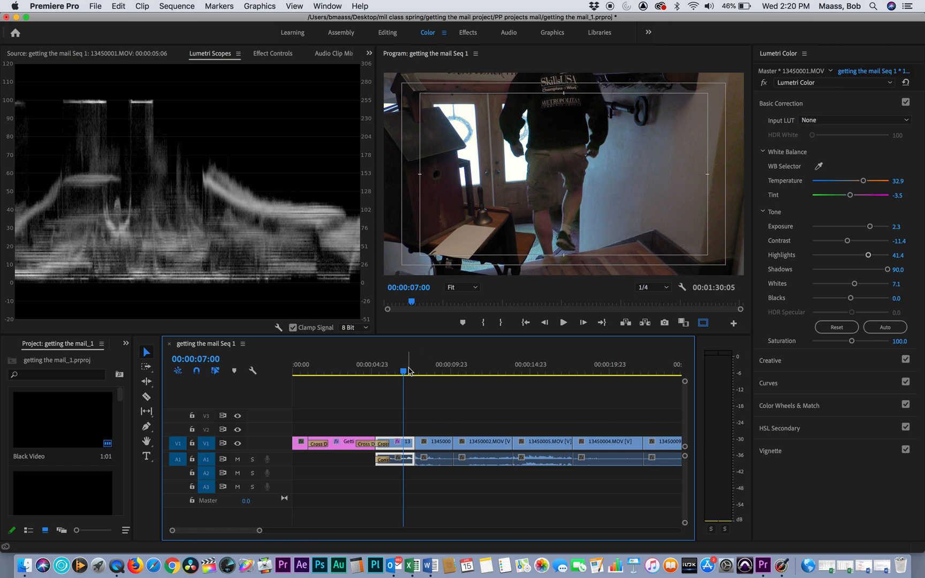
pyautogui.moveTo(403, 372)
pyautogui.mouseDown()
pyautogui.moveTo(421, 372)
pyautogui.moveTo(403, 372)
pyautogui.mouseUp()
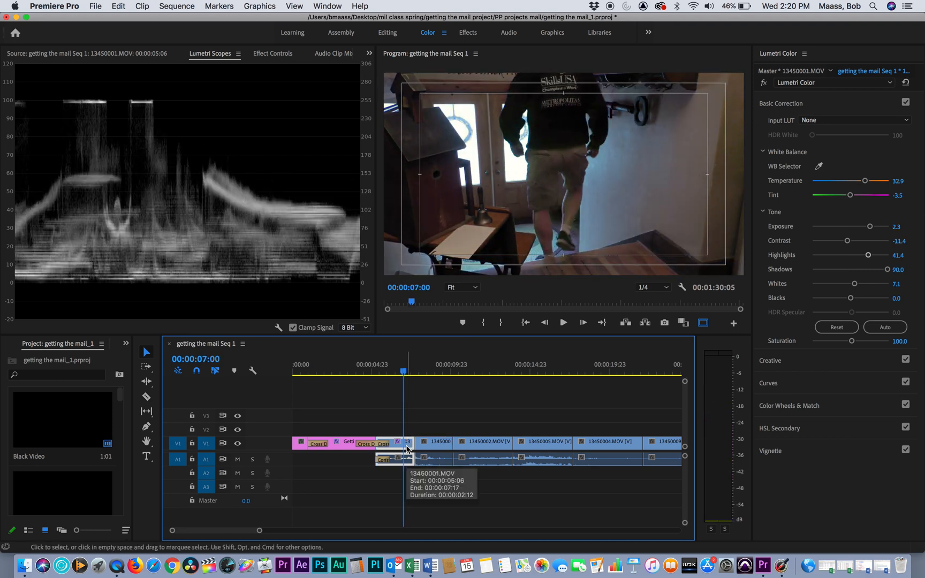
pyautogui.rightClick(407, 448)
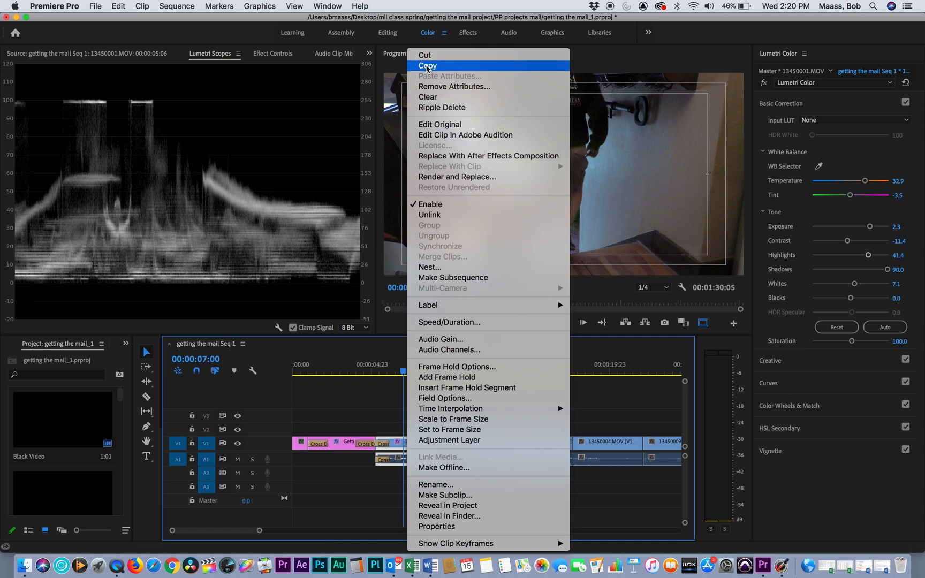
pyautogui.click(433, 66)
pyautogui.click(442, 442)
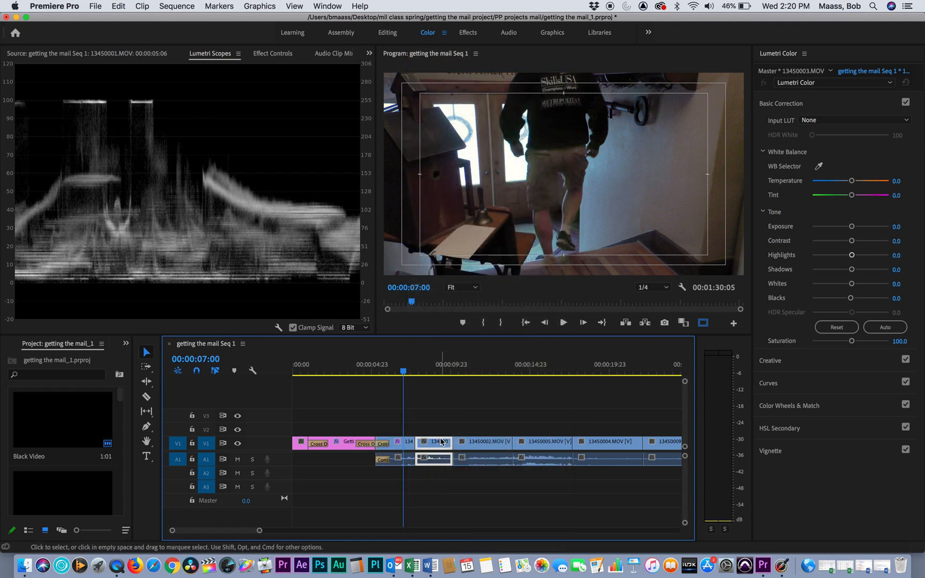
pyautogui.rightClick(443, 442)
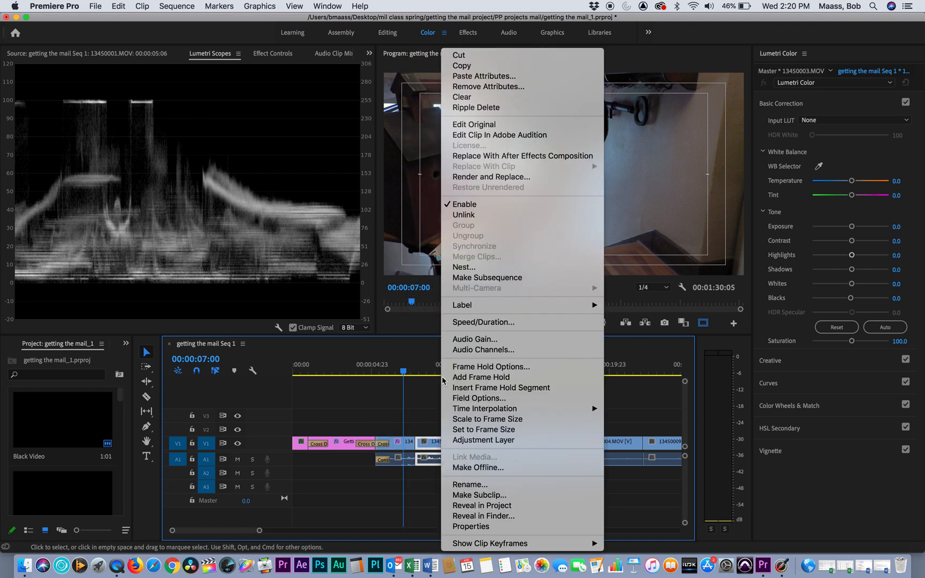
pyautogui.click(473, 77)
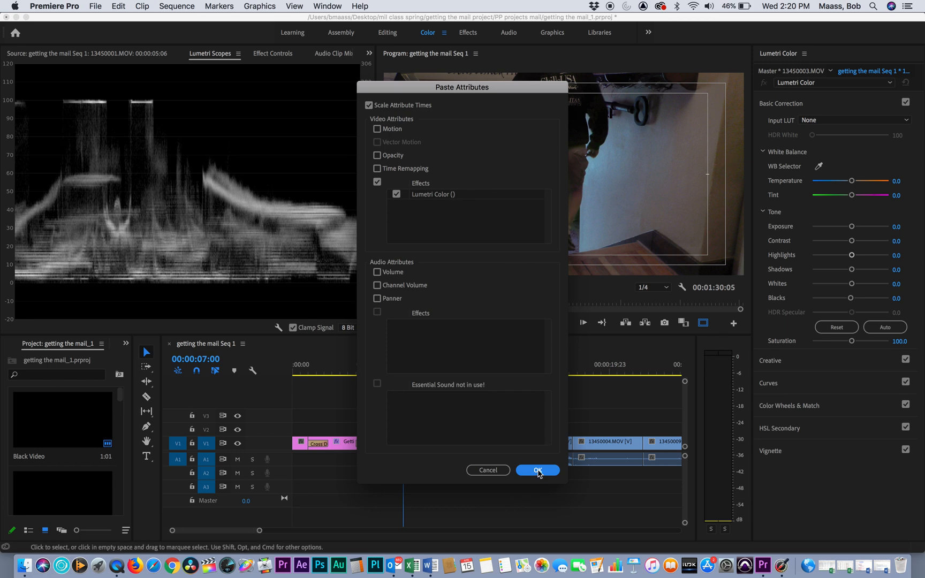
pyautogui.click(537, 470)
# Step: At 00:00:08:15, adjust clip 13450003.MOV to Exposure 1.4, Highlights 20.0 and Temperature 62.9
pyautogui.click(432, 369)
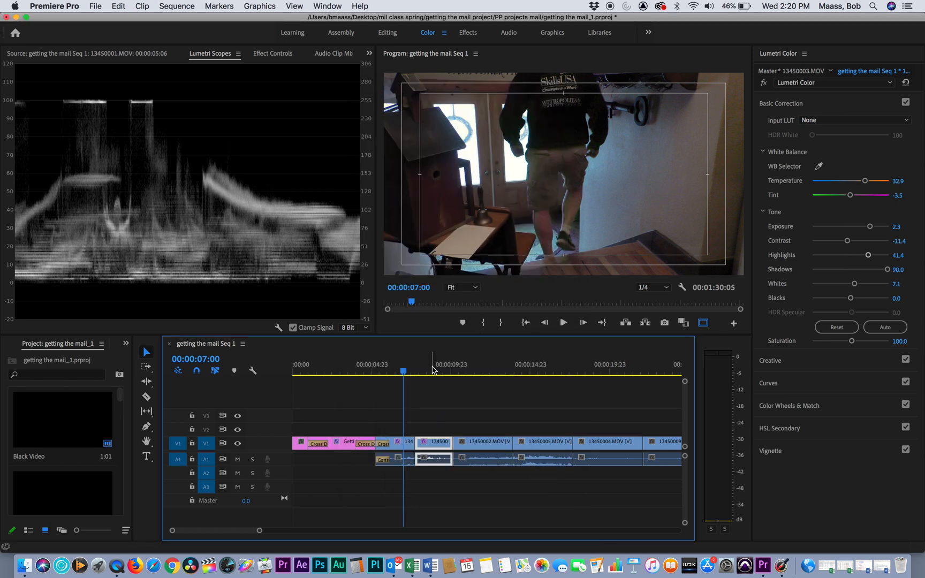
pyautogui.moveTo(433, 370)
pyautogui.mouseDown()
pyautogui.moveTo(406, 371)
pyautogui.moveTo(429, 377)
pyautogui.mouseUp()
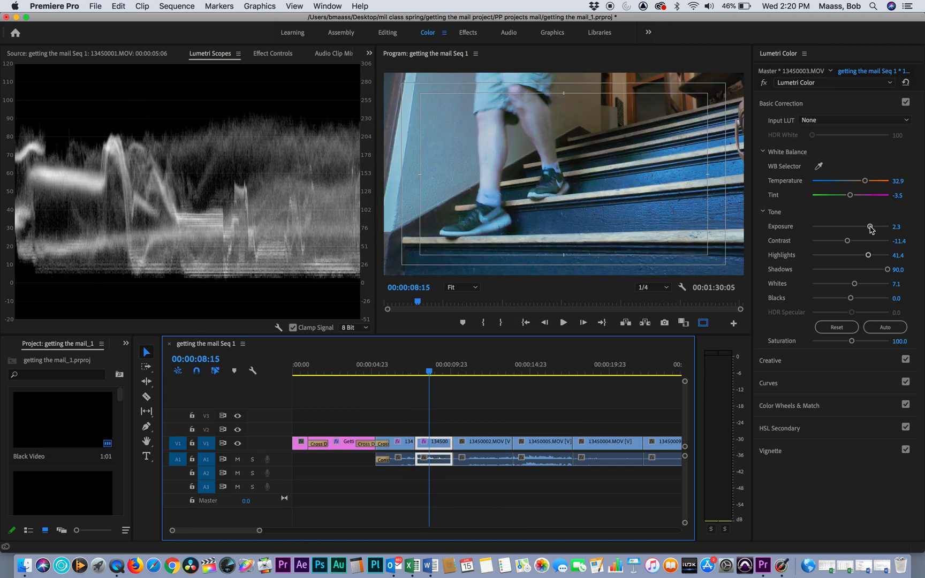
pyautogui.moveTo(870, 229); pyautogui.dragTo(862, 229)
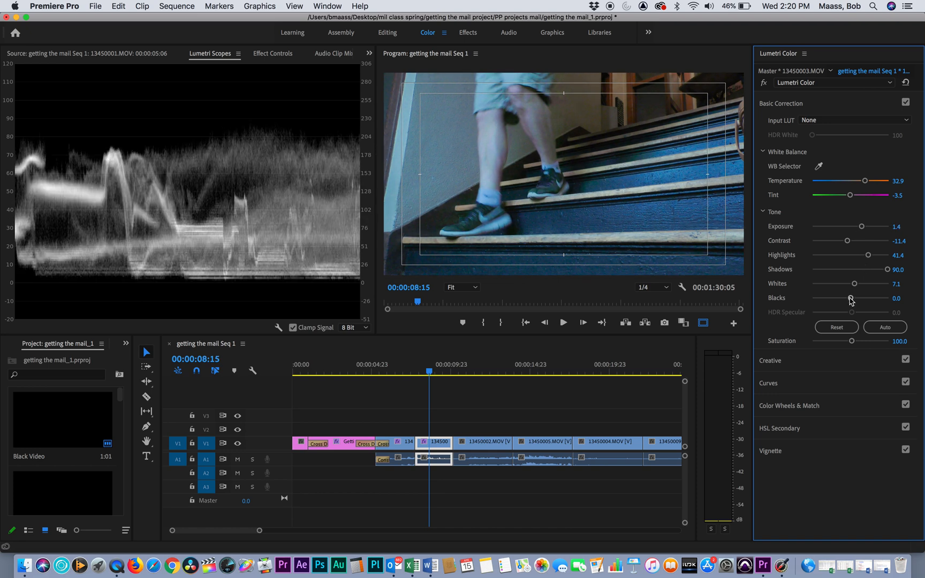
pyautogui.moveTo(851, 298); pyautogui.dragTo(850, 301)
pyautogui.moveTo(867, 256); pyautogui.dragTo(858, 256)
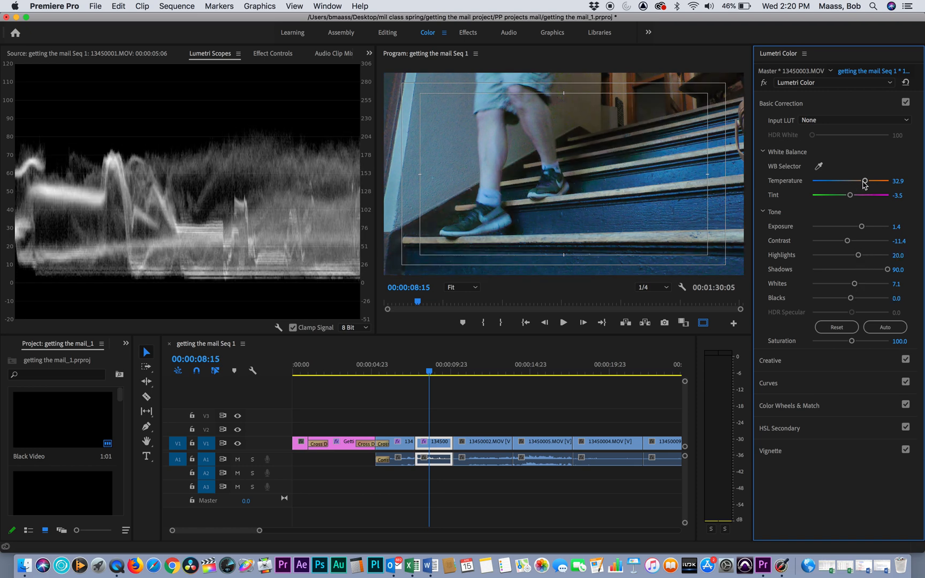
pyautogui.moveTo(864, 181); pyautogui.dragTo(875, 185)
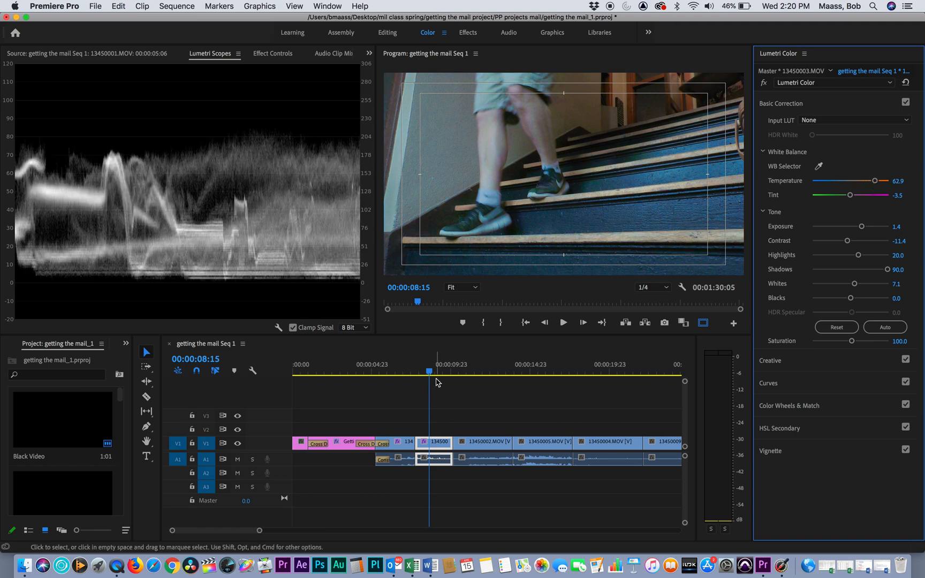
# Step: Go back to clip 13450001.MOV at 00:00:06:21 and raise its Exposure to 3.6
pyautogui.click(410, 373)
pyautogui.moveTo(410, 373)
pyautogui.mouseDown()
pyautogui.moveTo(423, 374)
pyautogui.moveTo(402, 375)
pyautogui.mouseUp()
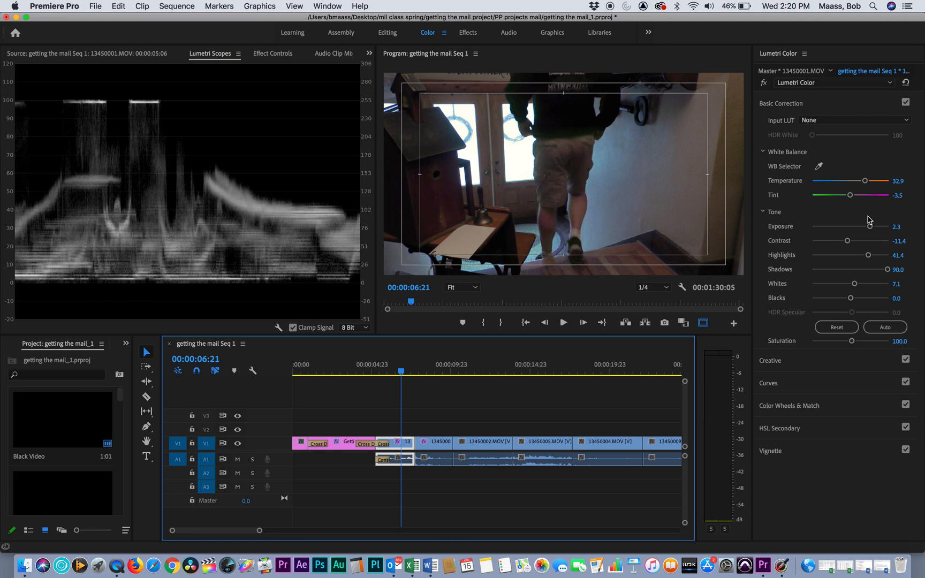
pyautogui.moveTo(871, 229); pyautogui.dragTo(878, 228)
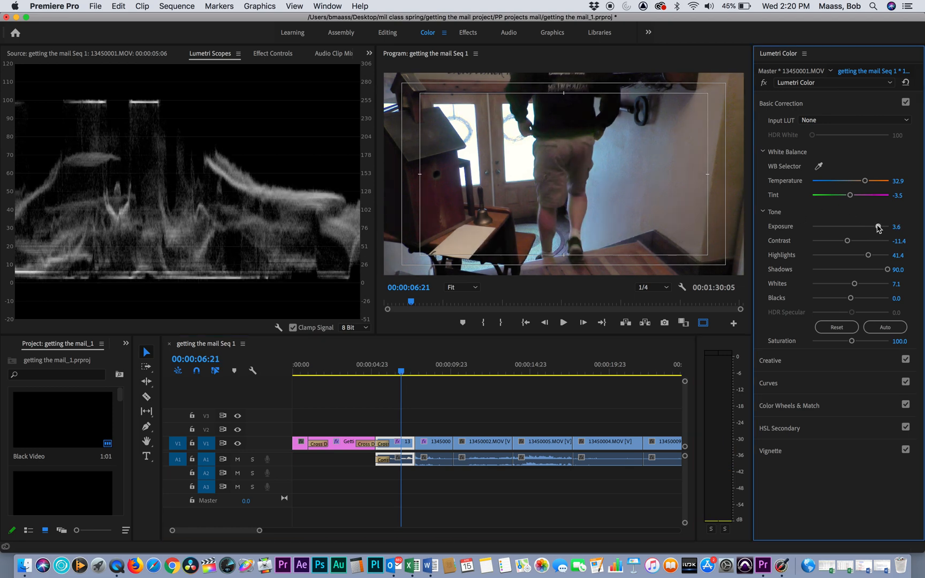
# Step: Play the sequence from 00:00:06:20 into clip 13450002.MOV to compare the corrected clips with the uncorrected one
pyautogui.click(402, 373)
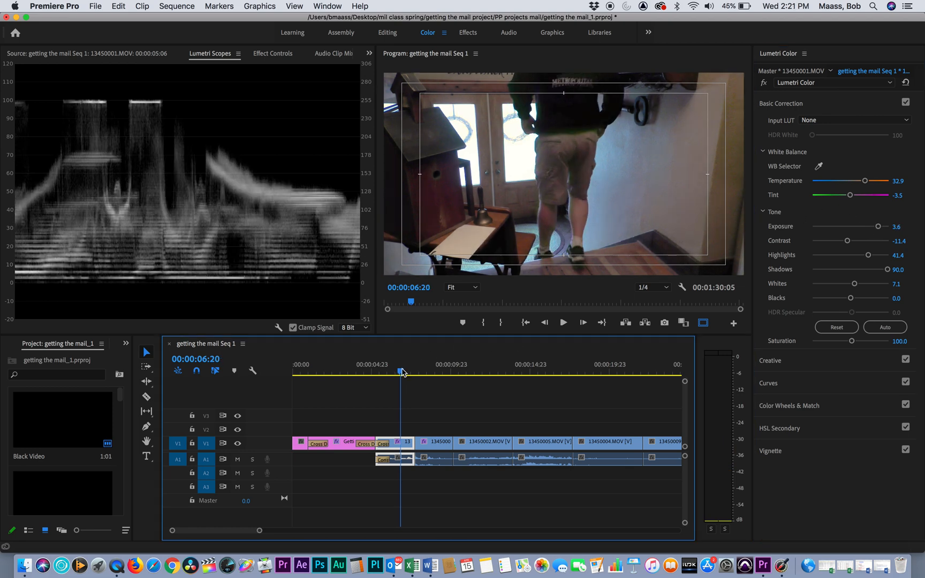
pyautogui.press('space')
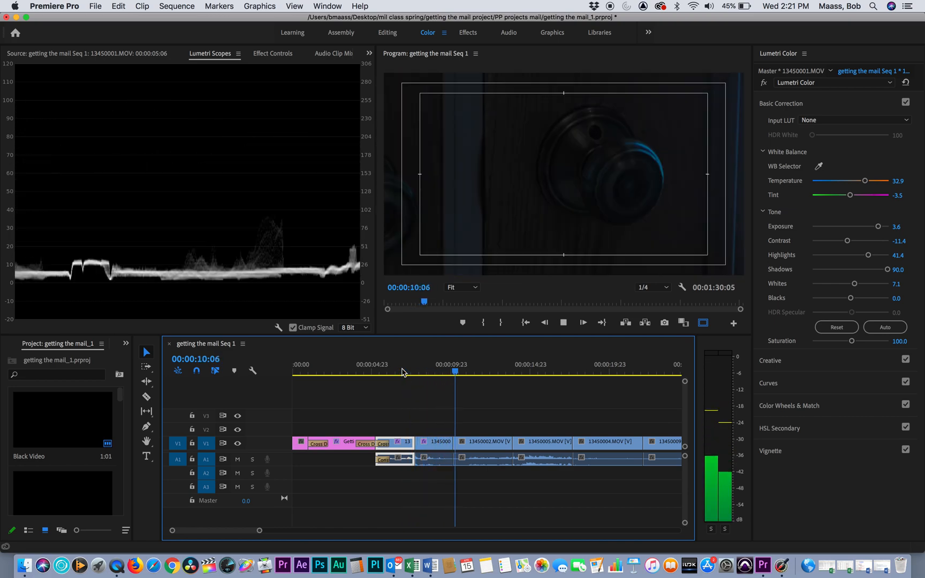
pyautogui.press('space')
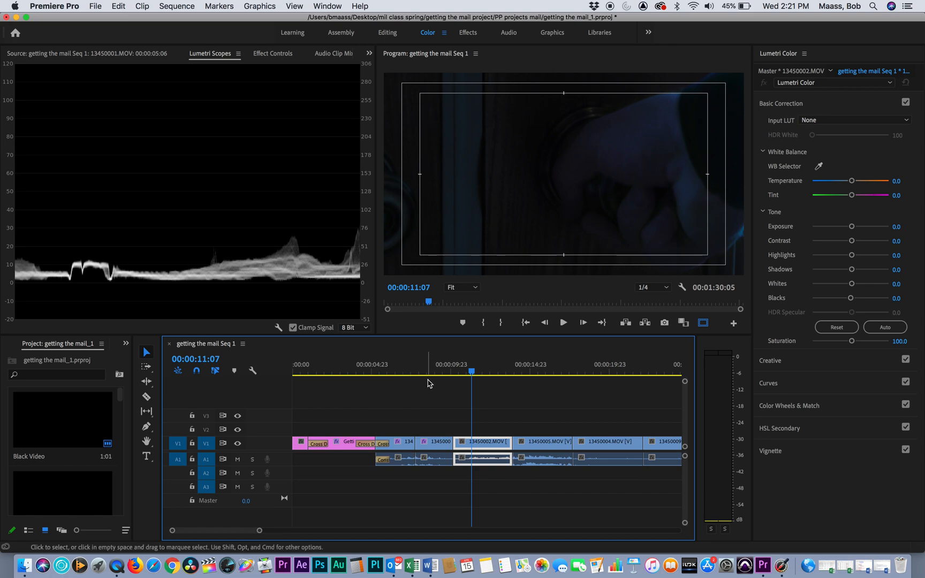
# Step: Paste the copied Lumetri Color effect onto clip 13450002.MOV, with the playhead at 00:00:11:19
pyautogui.moveTo(473, 372)
pyautogui.mouseDown()
pyautogui.moveTo(397, 379)
pyautogui.moveTo(479, 387)
pyautogui.mouseUp()
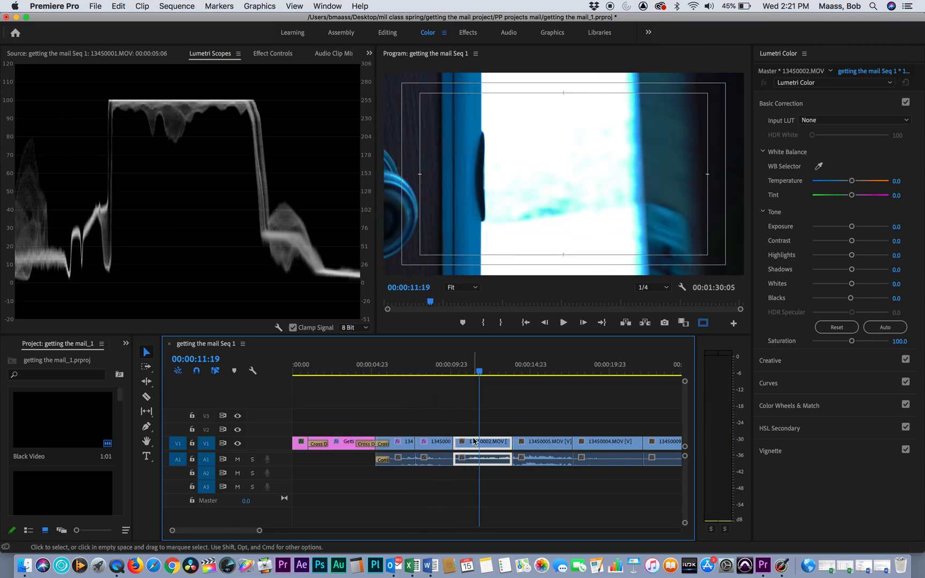
pyautogui.rightClick(473, 441)
pyautogui.click(509, 77)
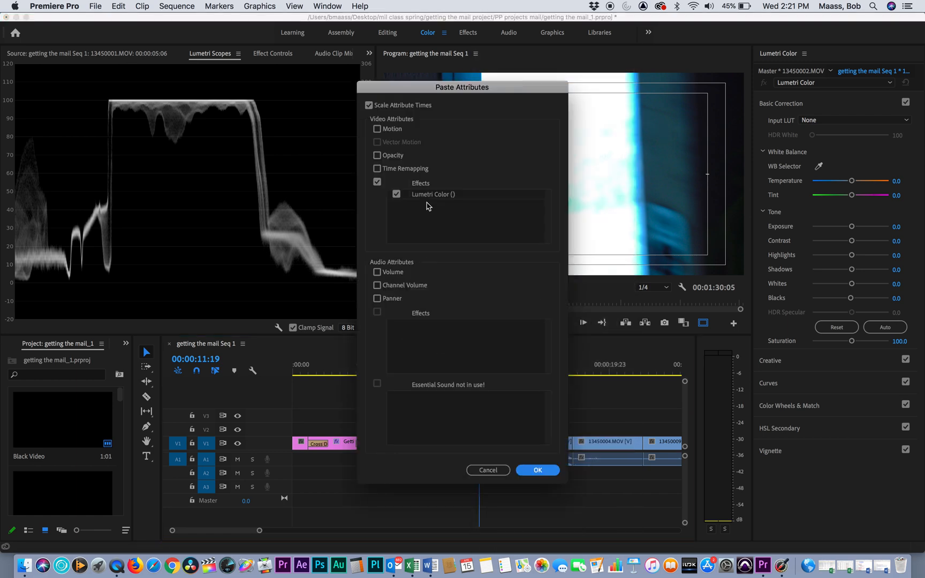
pyautogui.click(542, 473)
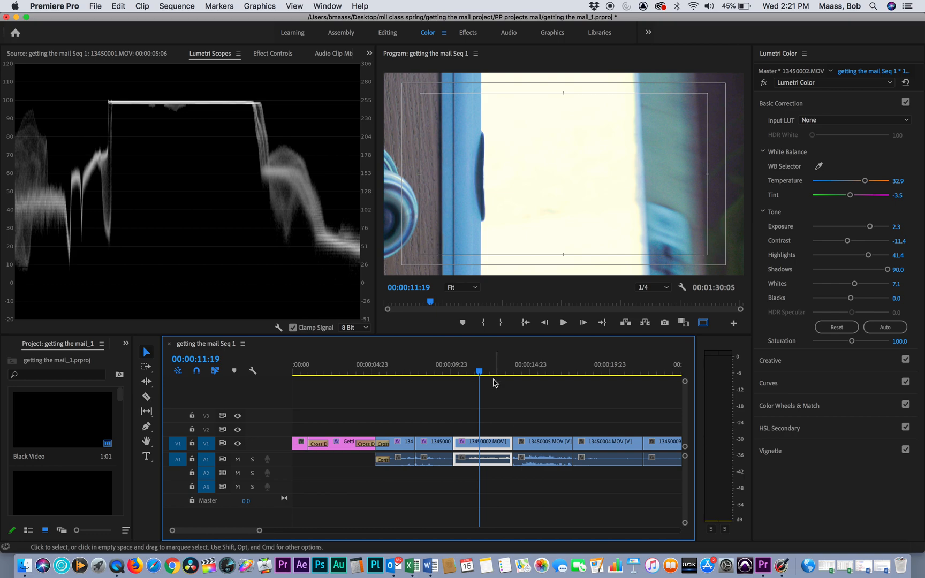
# Step: Play the sequence from the first corrected clip into clip 13450002.MOV, stopping at 00:00:11:10
pyautogui.moveTo(481, 369); pyautogui.dragTo(401, 367)
pyautogui.press('space')
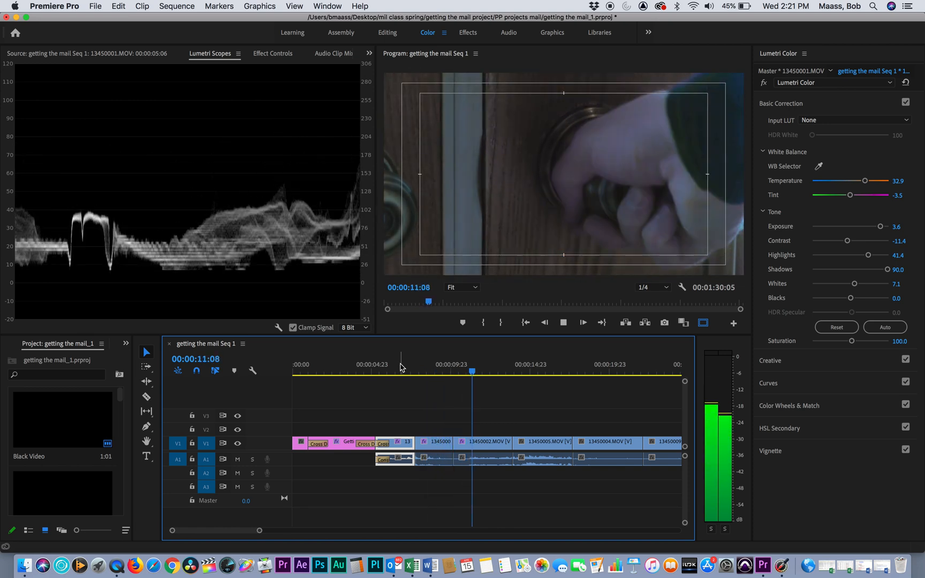
pyautogui.press('space')
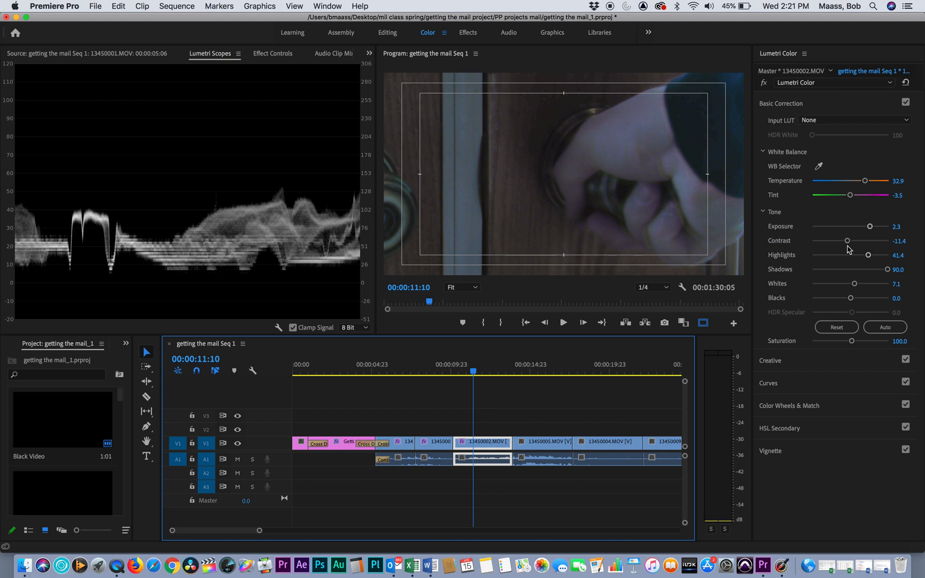
# Step: Adjust clip 13450002.MOV to Exposure 3.9, Contrast 7.1, Highlights -47.1 and Shadows 65.7, and check it at 00:00:11:03
pyautogui.moveTo(847, 244); pyautogui.dragTo(871, 253)
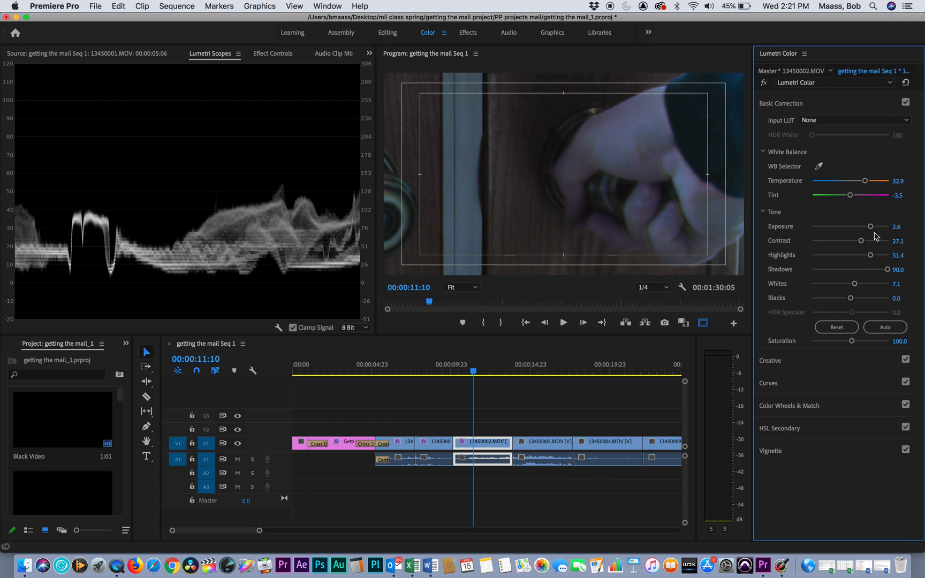
pyautogui.moveTo(871, 226); pyautogui.dragTo(848, 255)
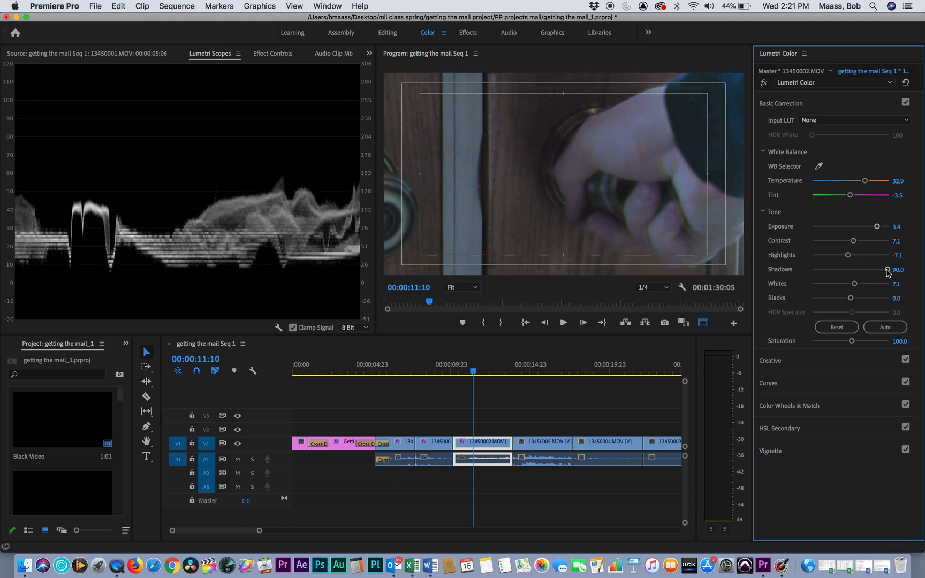
pyautogui.moveTo(888, 272); pyautogui.dragTo(868, 274)
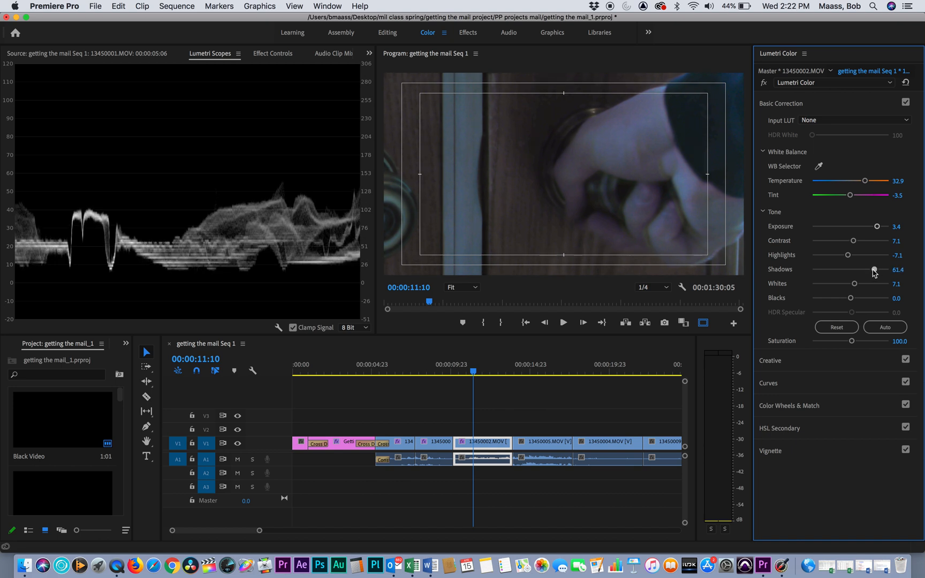
pyautogui.moveTo(870, 273); pyautogui.dragTo(875, 270)
pyautogui.moveTo(876, 227); pyautogui.dragTo(880, 227)
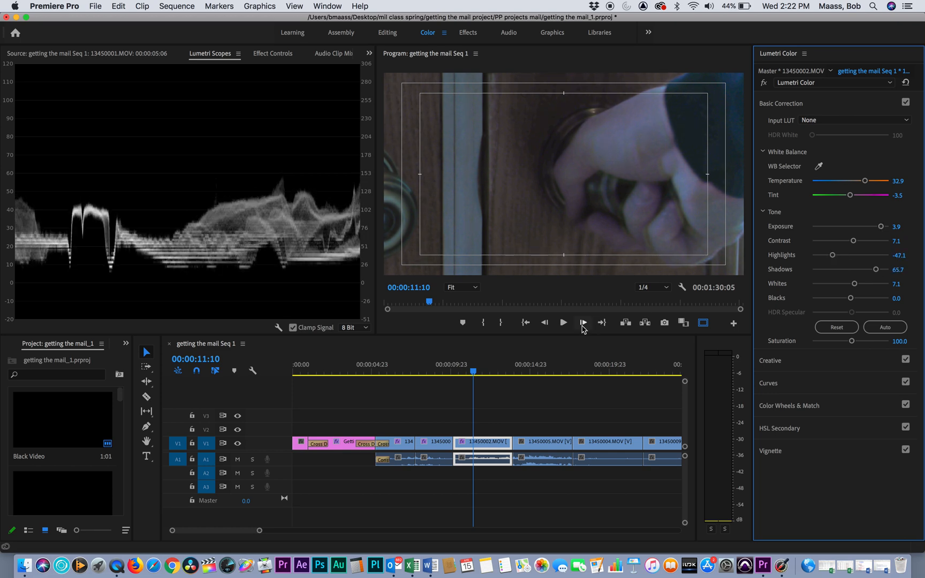
pyautogui.moveTo(474, 372)
pyautogui.mouseDown()
pyautogui.moveTo(426, 379)
pyautogui.moveTo(468, 381)
pyautogui.mouseUp()
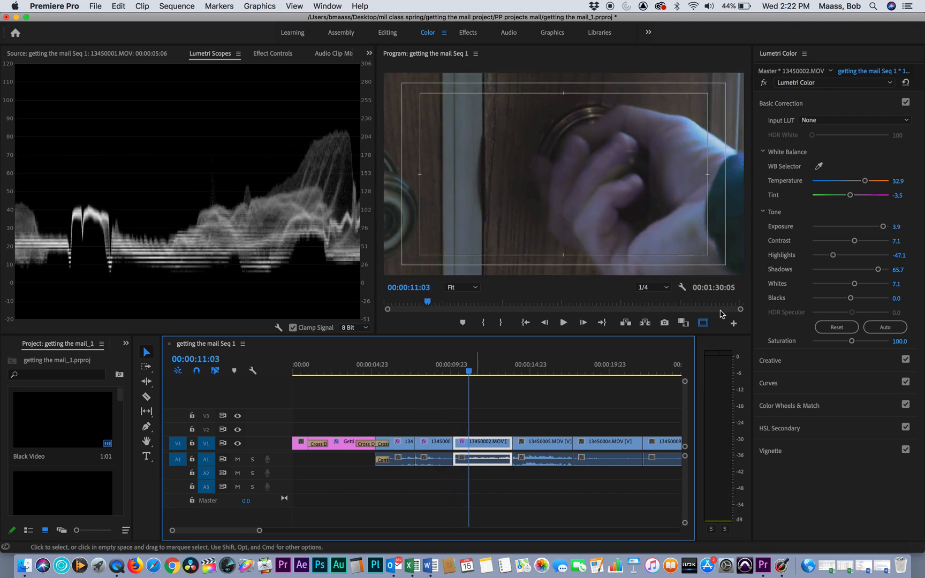
# Step: Set clip 13450002.MOV to Contrast 61.4 and Temperature 41.4, and play the sequence from the preceding clip to 00:00:14:23
pyautogui.moveTo(854, 244); pyautogui.dragTo(872, 244)
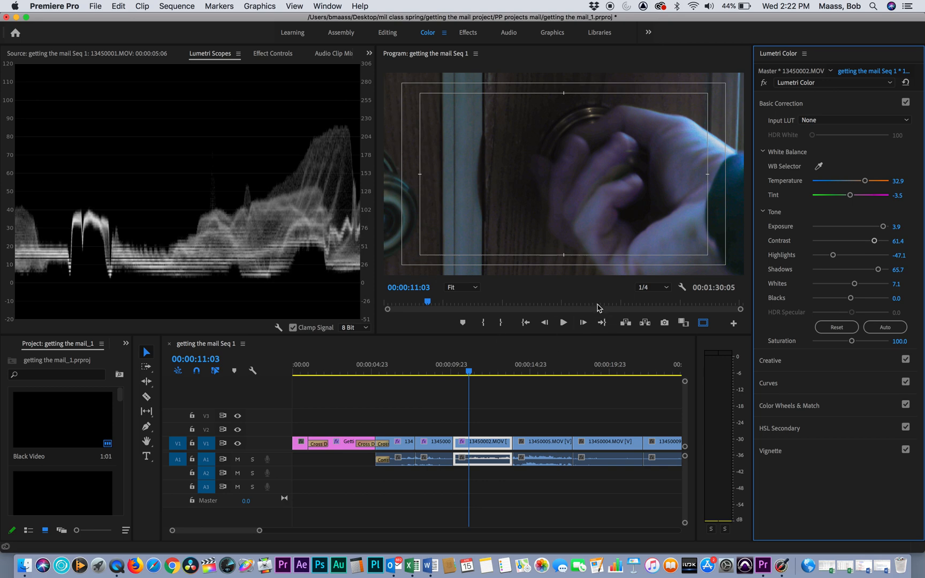
pyautogui.moveTo(877, 182); pyautogui.dragTo(865, 184)
pyautogui.moveTo(465, 371); pyautogui.dragTo(417, 371)
pyautogui.press('space')
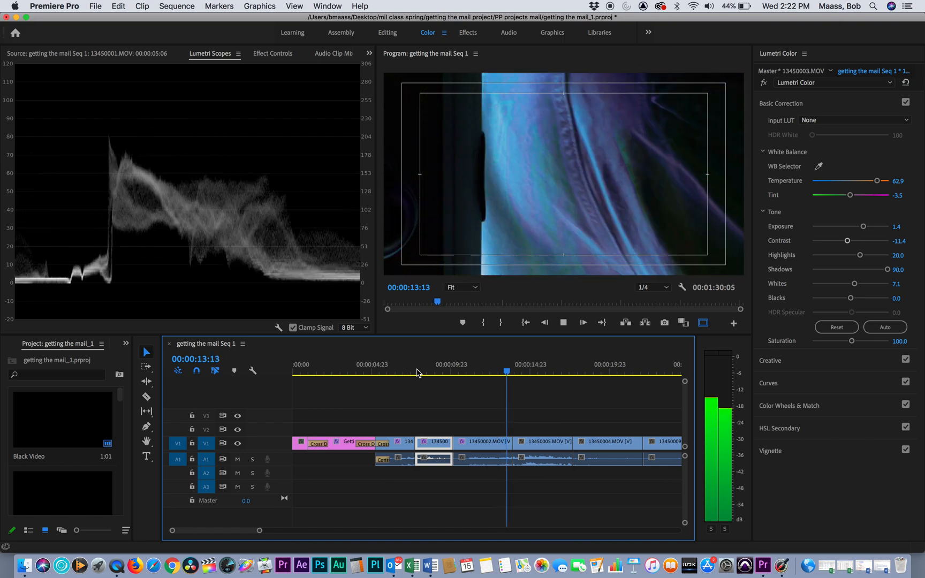
pyautogui.press('space')
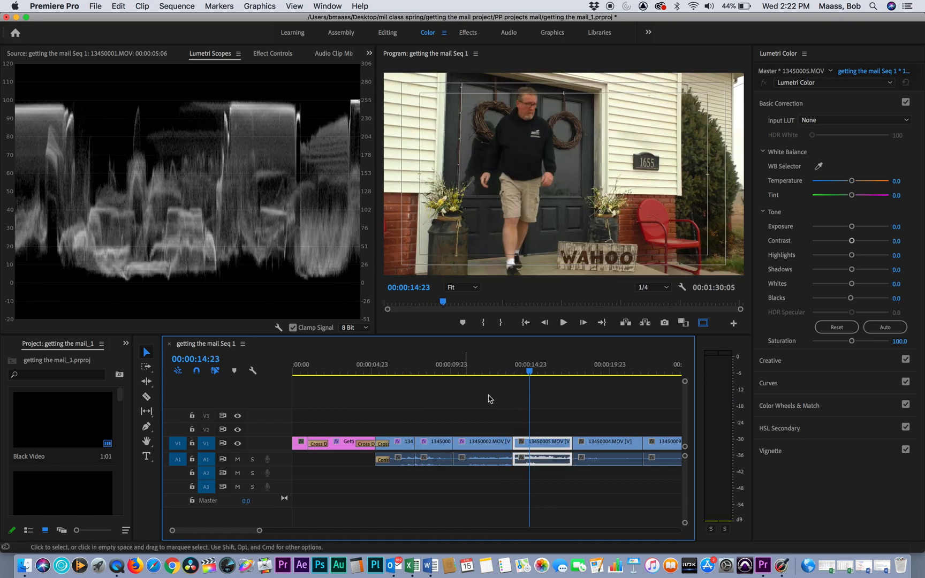
# Step: Roll the cut between clips 13450002.MOV and 13450005.MOV back to 00:00:11:17
pyautogui.moveTo(531, 373); pyautogui.dragTo(478, 415)
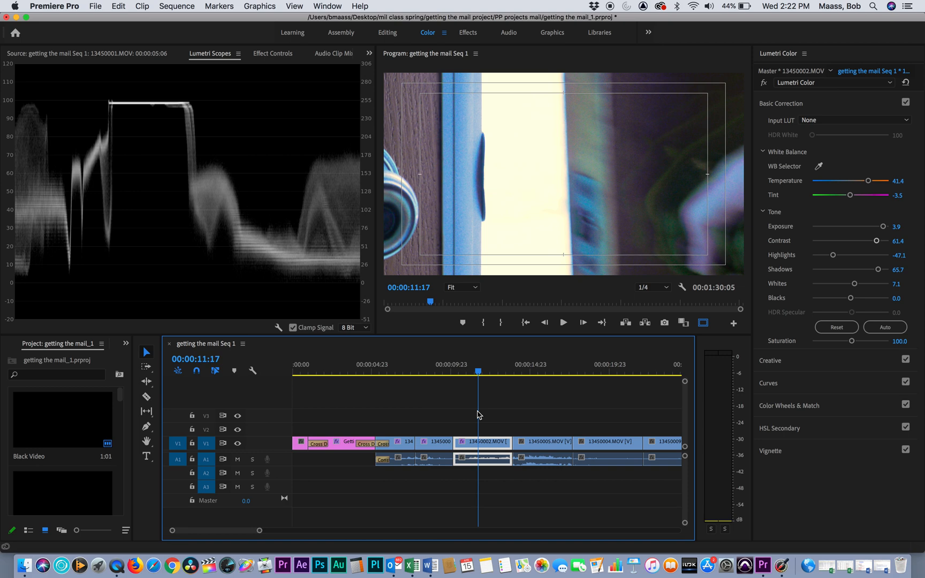
pyautogui.moveTo(508, 444); pyautogui.dragTo(479, 444)
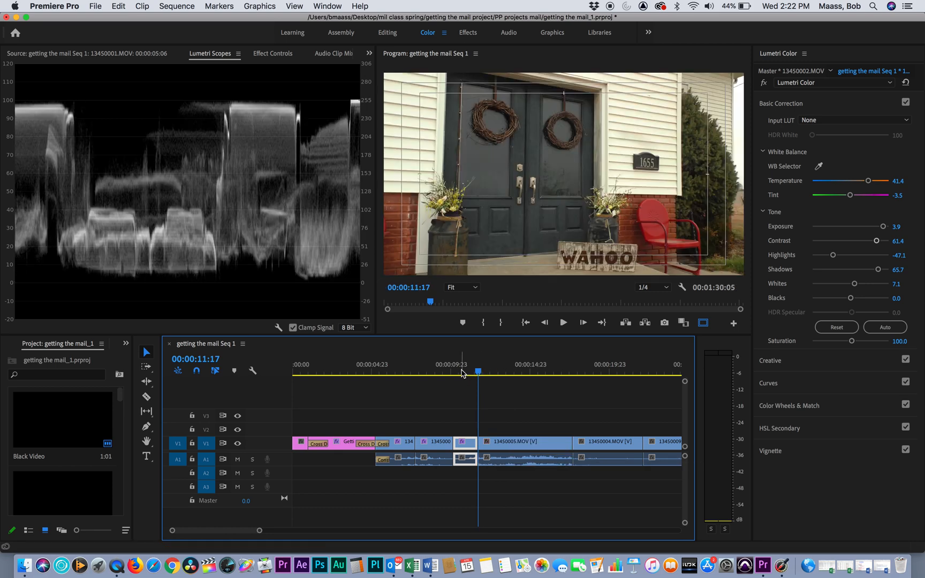
# Step: Play the sequence from clip 13450003.MOV across the new cut to 00:00:14:22, and return the playhead to clip 13450002.MOV at 00:00:10:20
pyautogui.moveTo(462, 373); pyautogui.dragTo(436, 371)
pyautogui.press('space')
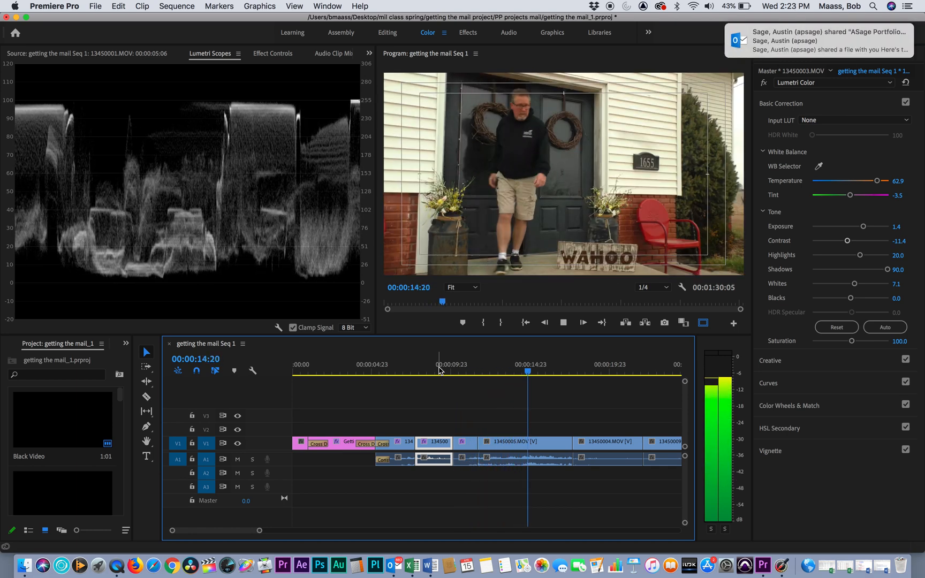
pyautogui.press('space')
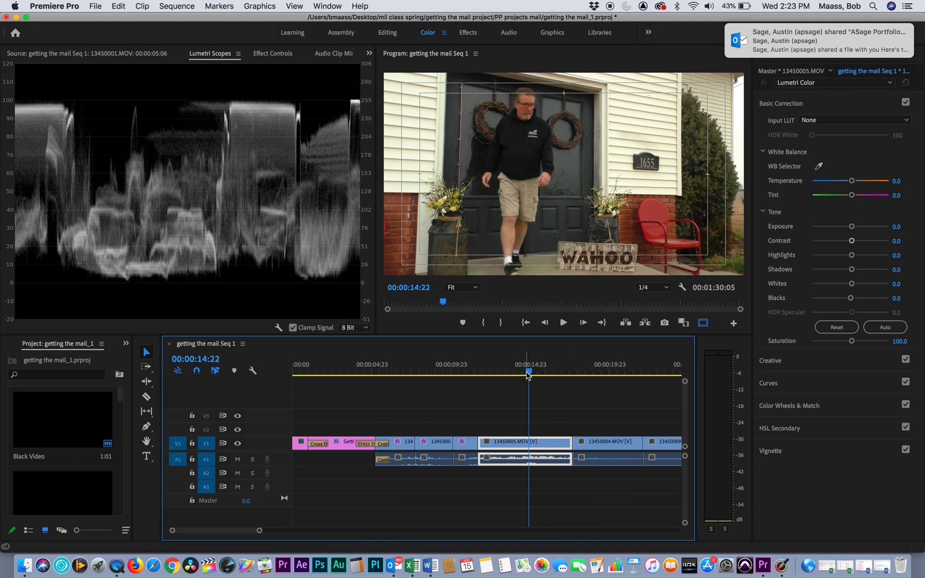
pyautogui.click(503, 416)
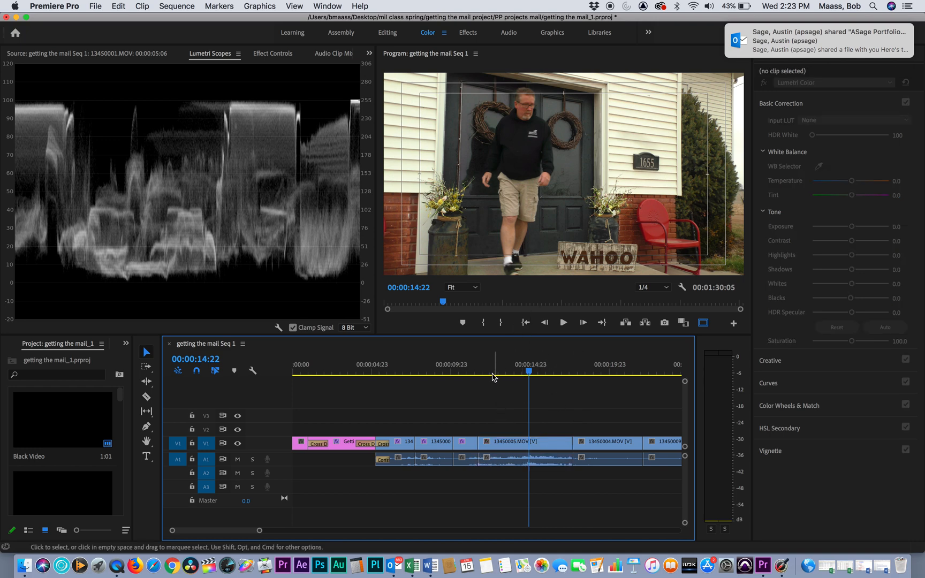
pyautogui.click(463, 369)
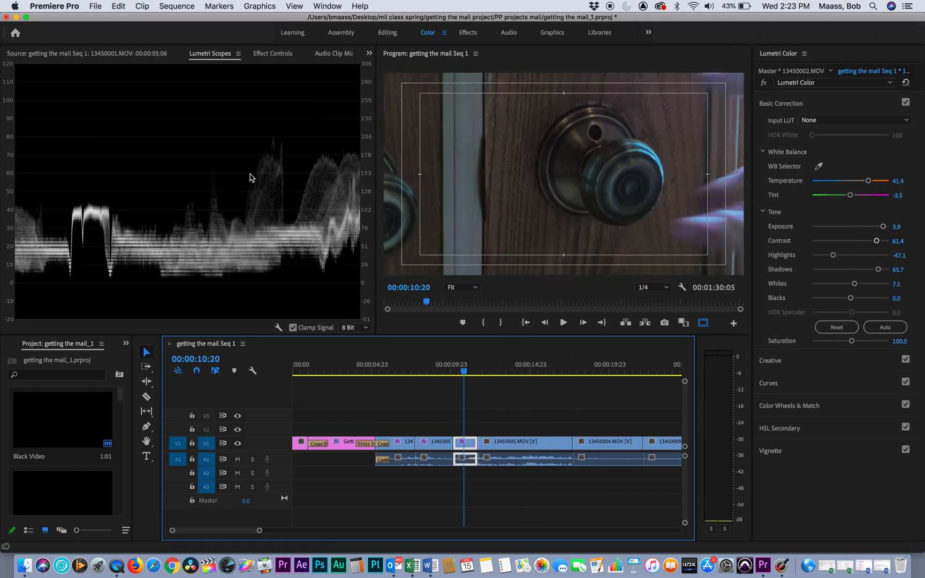